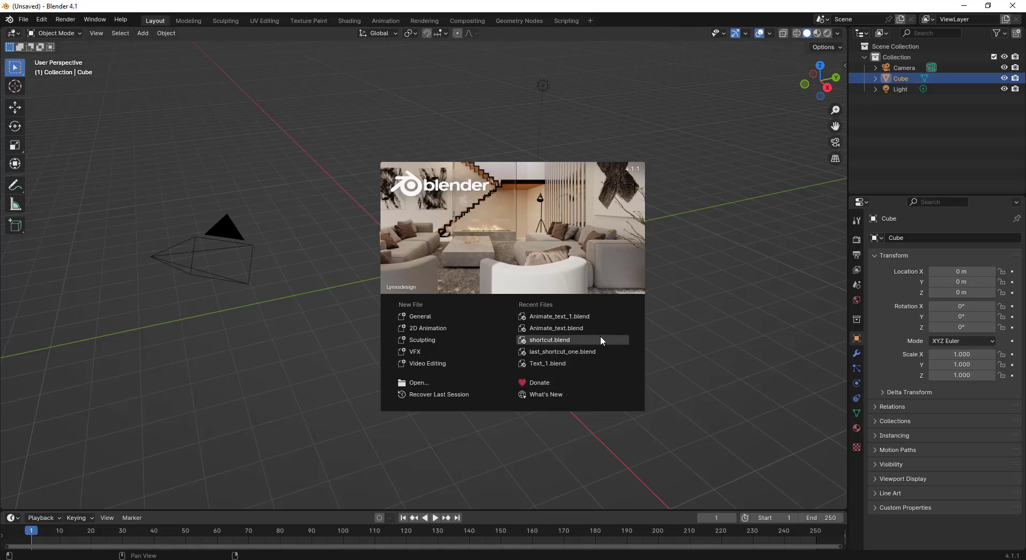
# Step: Open the recent project Animate_text.blend and preview the animated text on the timeline
pyautogui.click(571, 329)
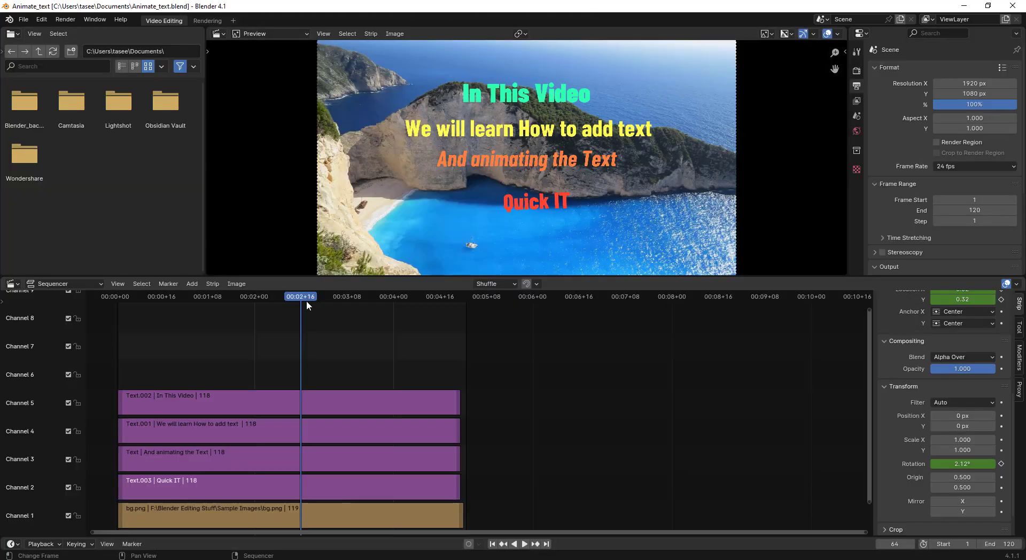
pyautogui.moveTo(305, 299); pyautogui.dragTo(244, 308)
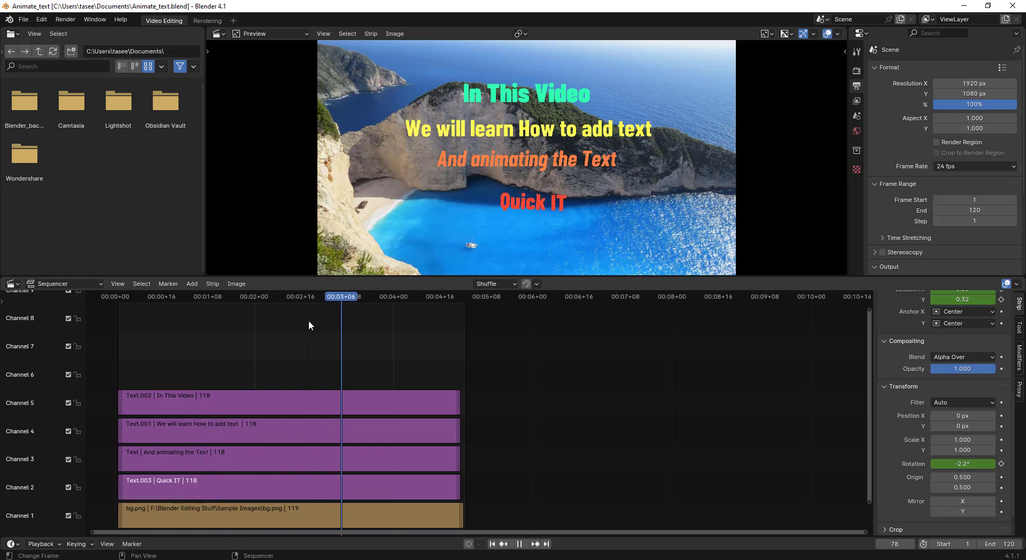
pyautogui.press('Escape')
pyautogui.moveTo(487, 162); pyautogui.dragTo(313, 532)
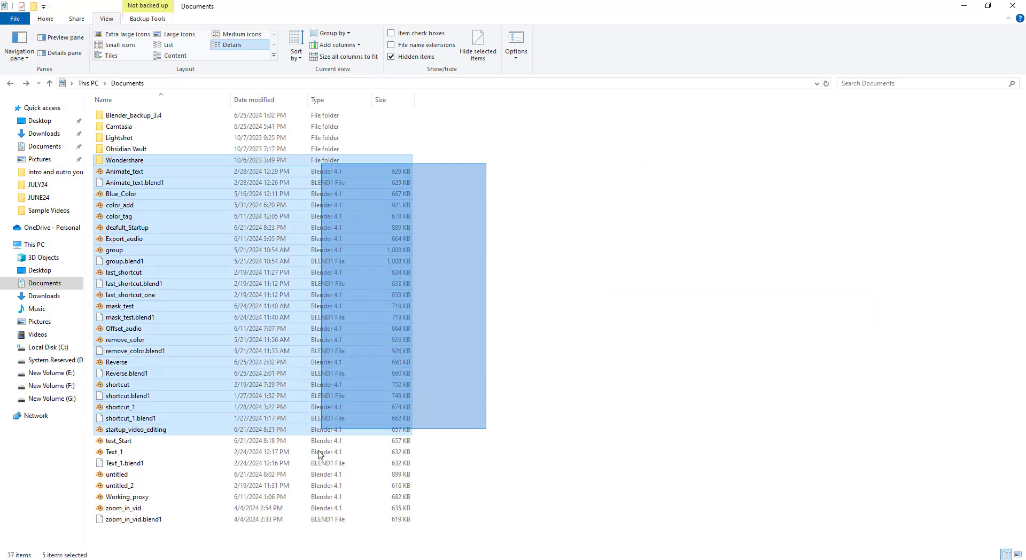
pyautogui.click(486, 214)
pyautogui.moveTo(460, 171); pyautogui.dragTo(304, 502)
pyautogui.click(609, 361)
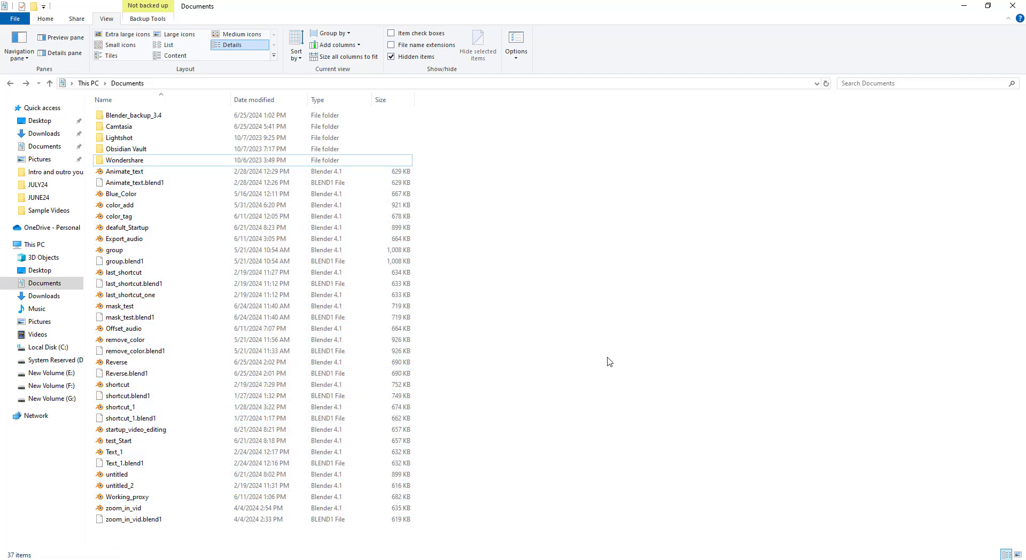
# Step: Create a folder named Save_history in Documents and open it in a half-screen window
pyautogui.hotkey('ctrl', 'shift', 'n')
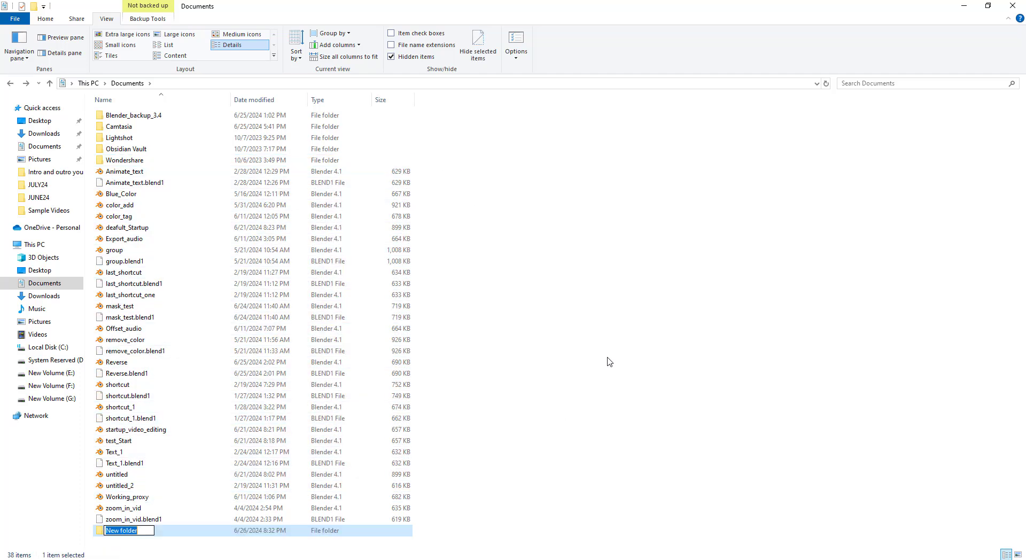
pyautogui.write('Save_history')
pyautogui.press('Return')
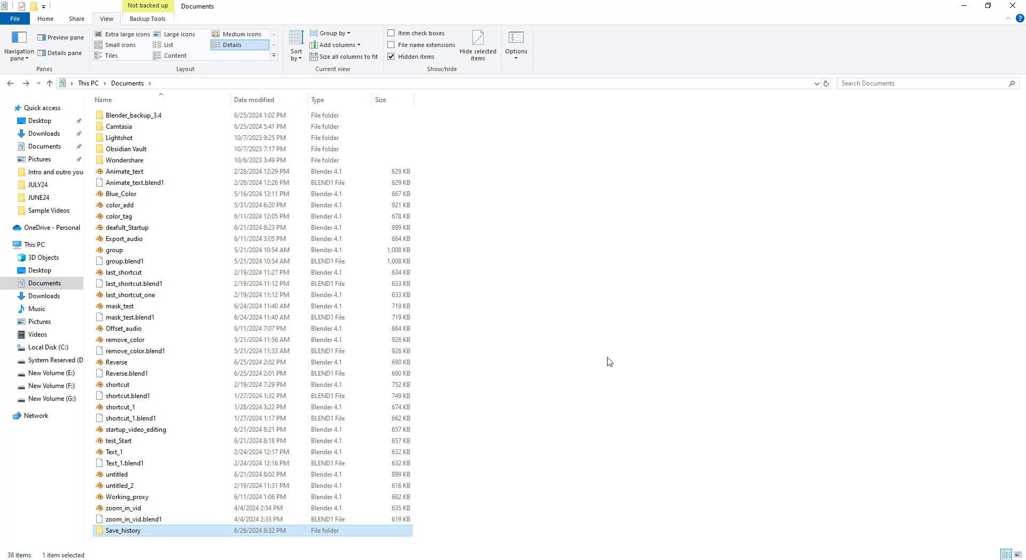
pyautogui.doubleClick(374, 530)
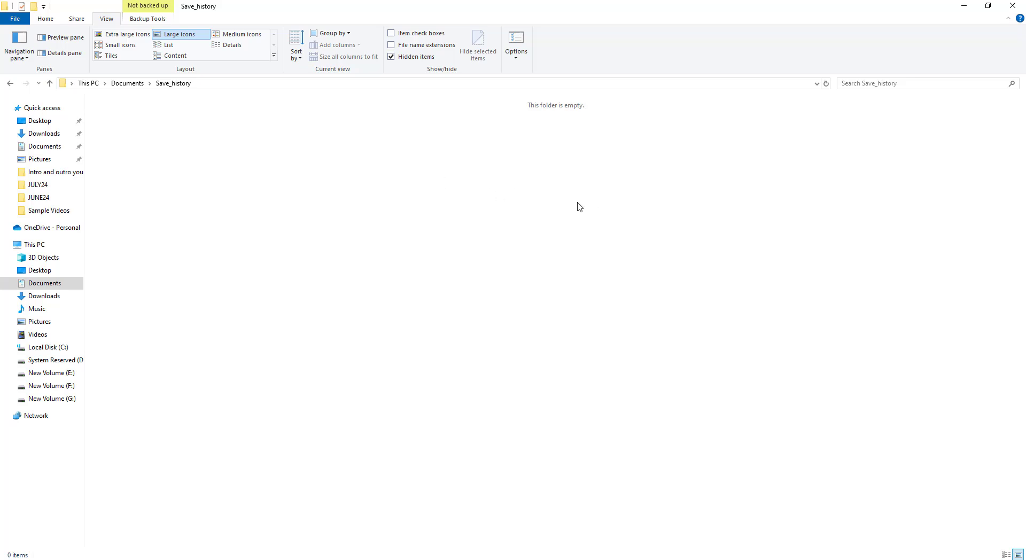
pyautogui.press('super+Left')
pyautogui.click(750, 4)
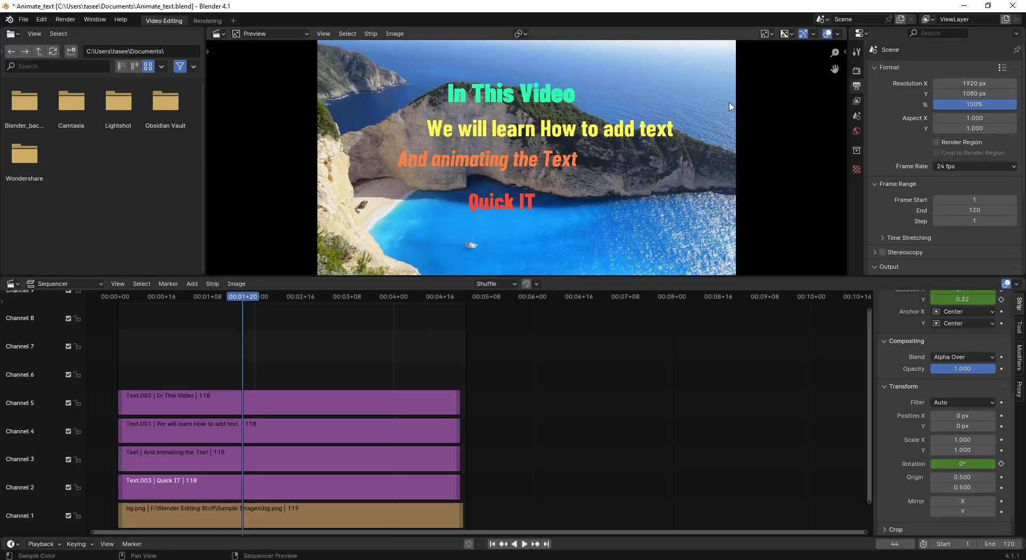
# Step: Save the Blender project as Animate_text.blend in the Save_history folder
pyautogui.click(24, 20)
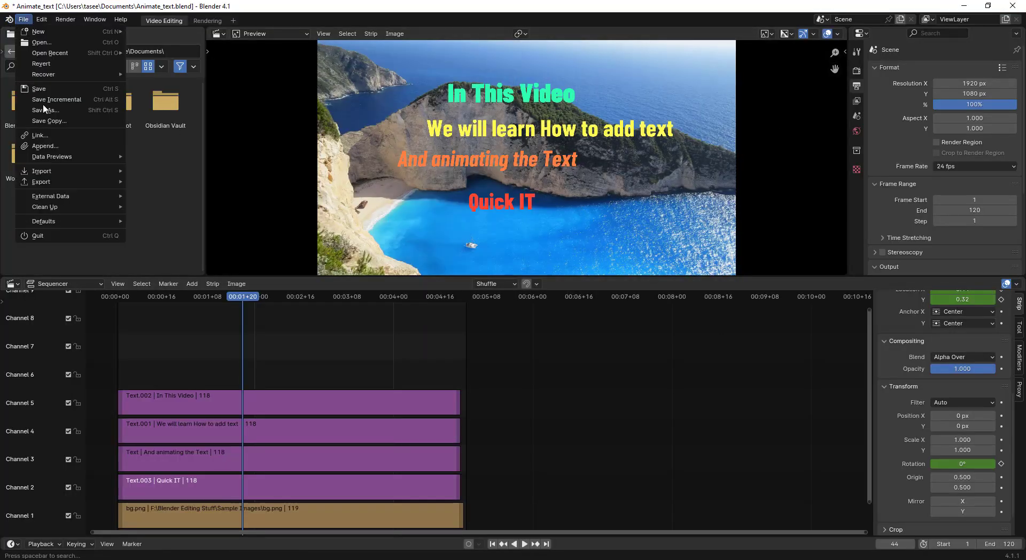
pyautogui.click(61, 113)
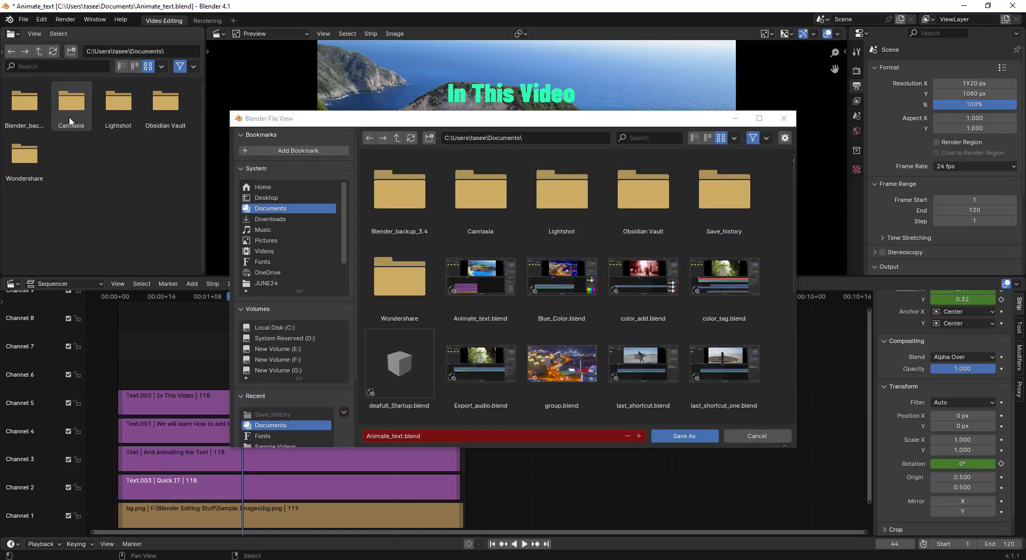
pyautogui.doubleClick(734, 213)
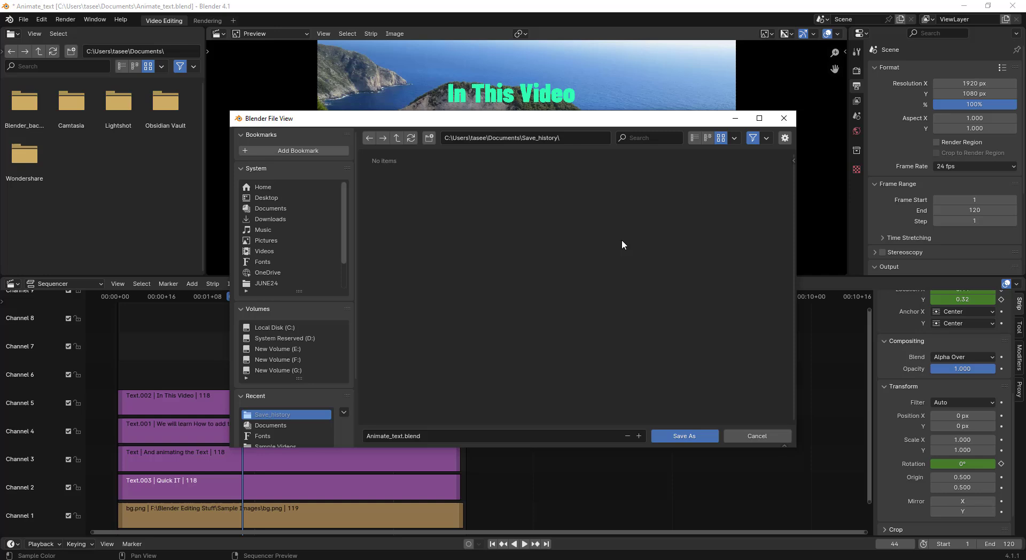
pyautogui.click(422, 434)
pyautogui.click(430, 432)
pyautogui.click(215, 559)
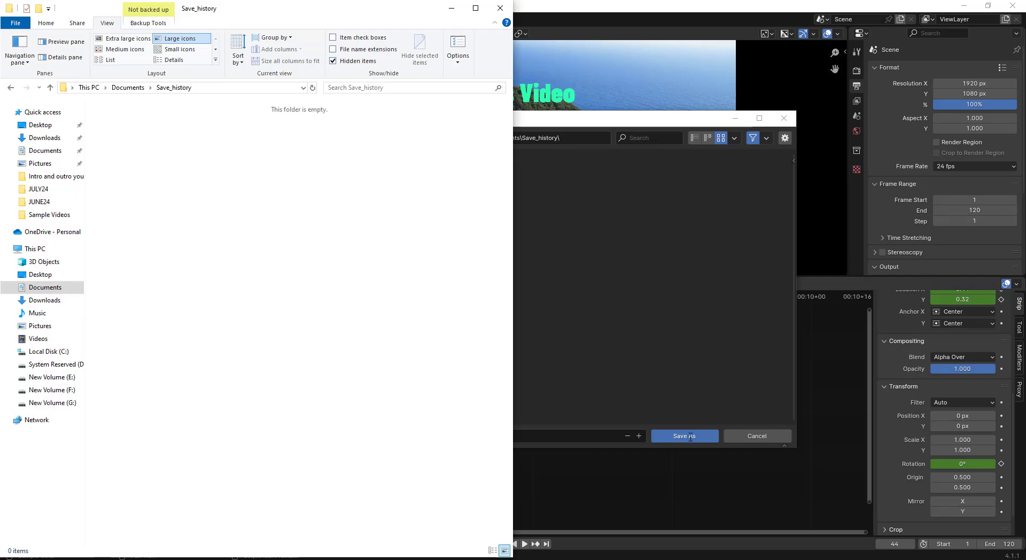
pyautogui.click(690, 437)
pyautogui.hotkey('alt', 'Tab')
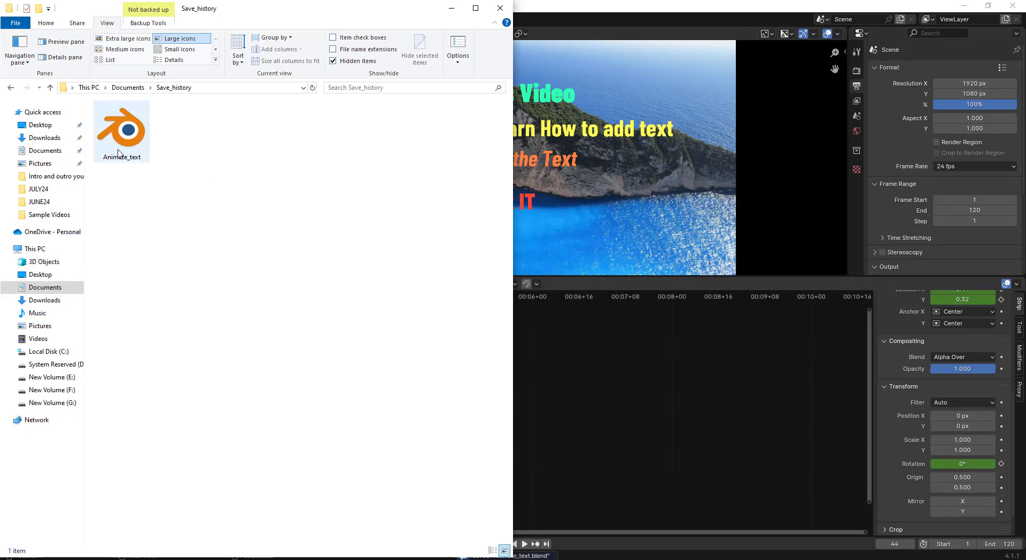
# Step: In Blender, move the playhead to 00:02+13, delete the "In This Video" text strip and save the project
pyautogui.click(791, 206)
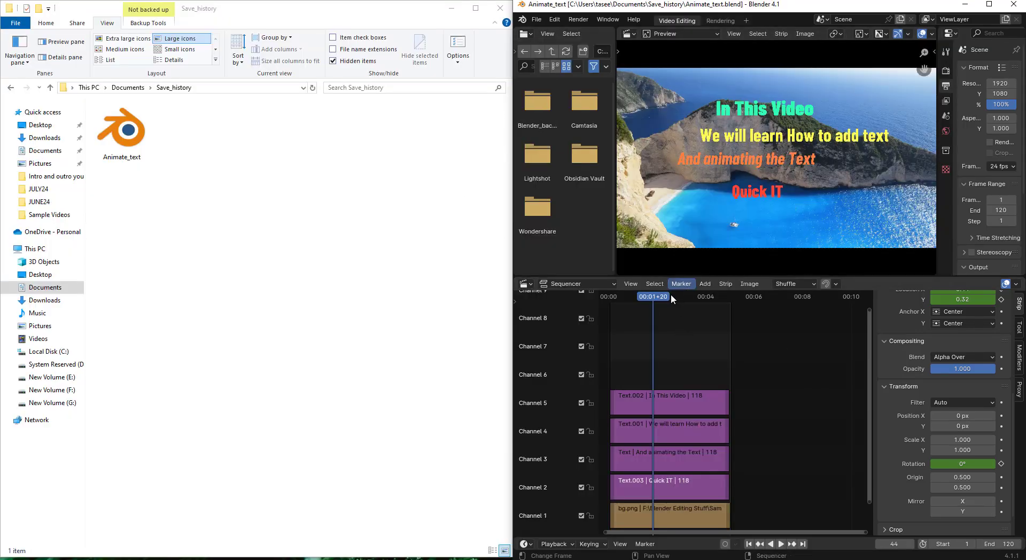
pyautogui.click(672, 298)
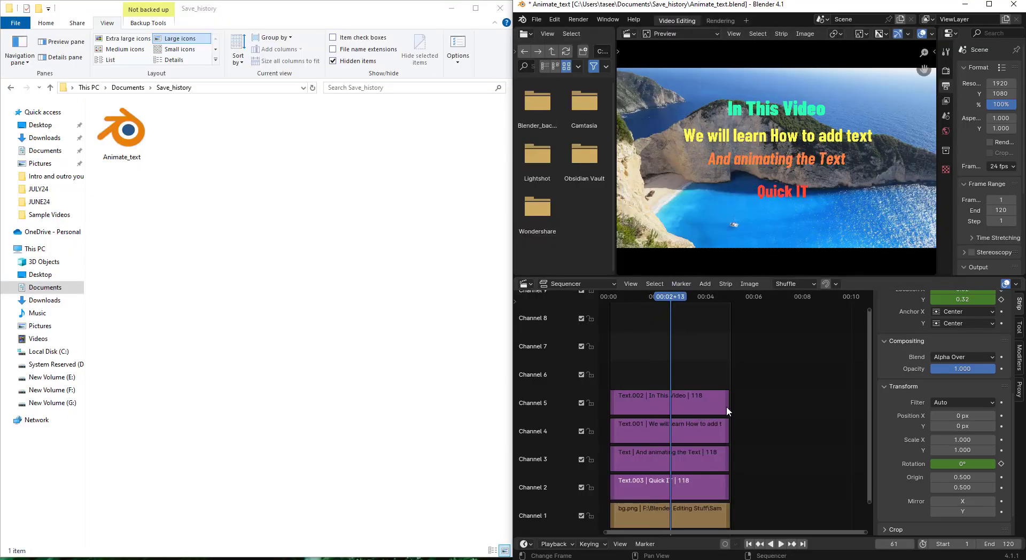
pyautogui.click(709, 410)
pyautogui.press('Delete')
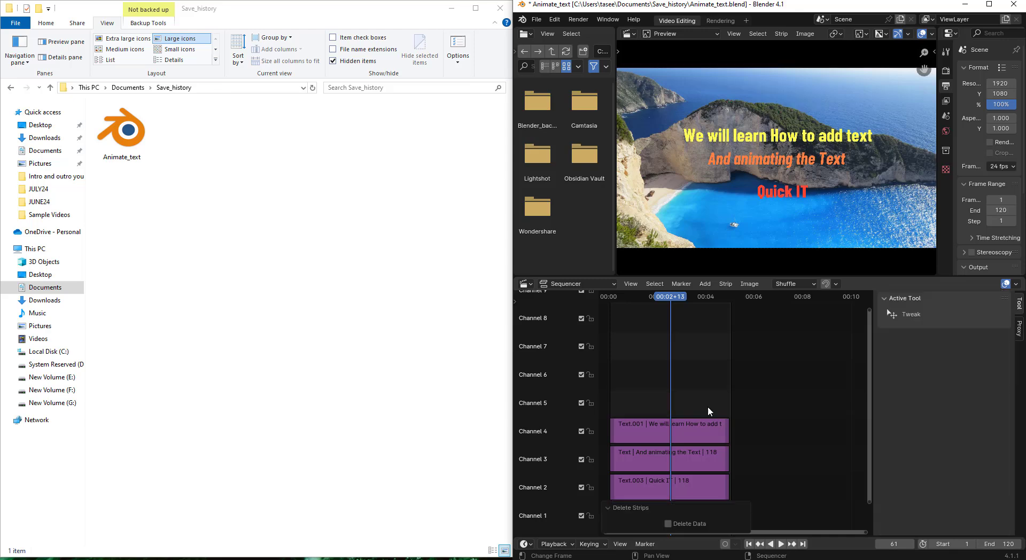
pyautogui.hotkey('ctrl', 's')
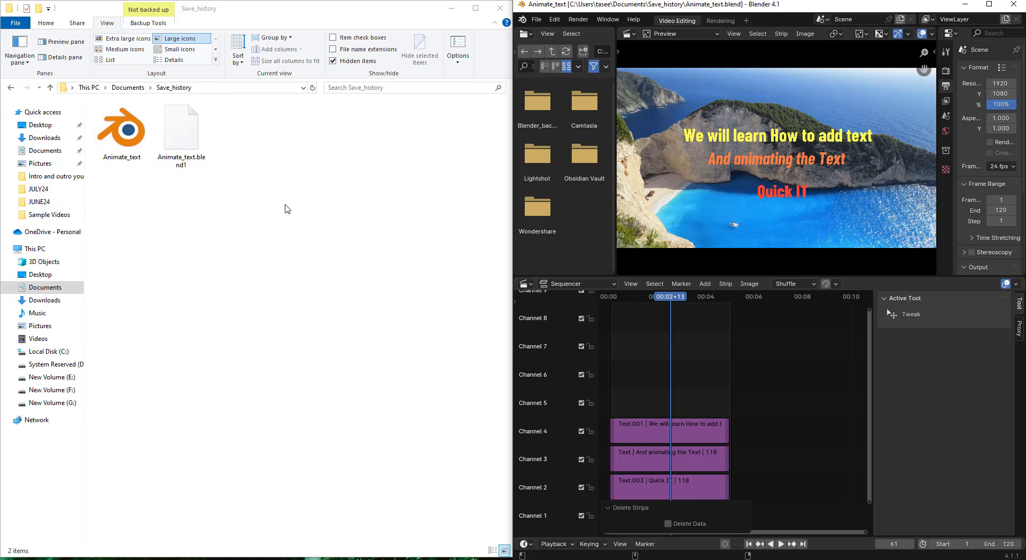
# Step: Move the playhead to 00:03+18, save the project and select both files in the Save_history folder
pyautogui.moveTo(674, 297); pyautogui.dragTo(701, 299)
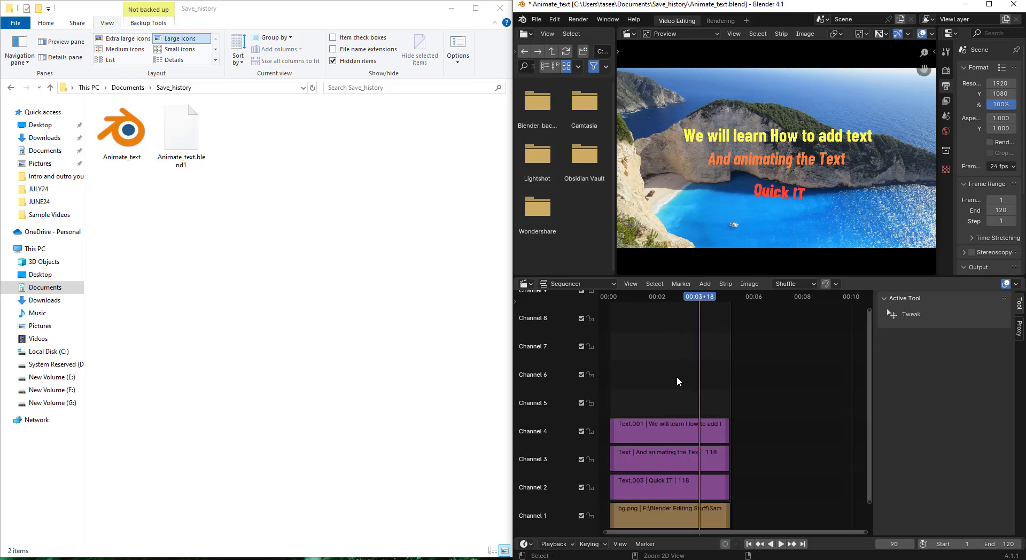
pyautogui.hotkey('ctrl', 's')
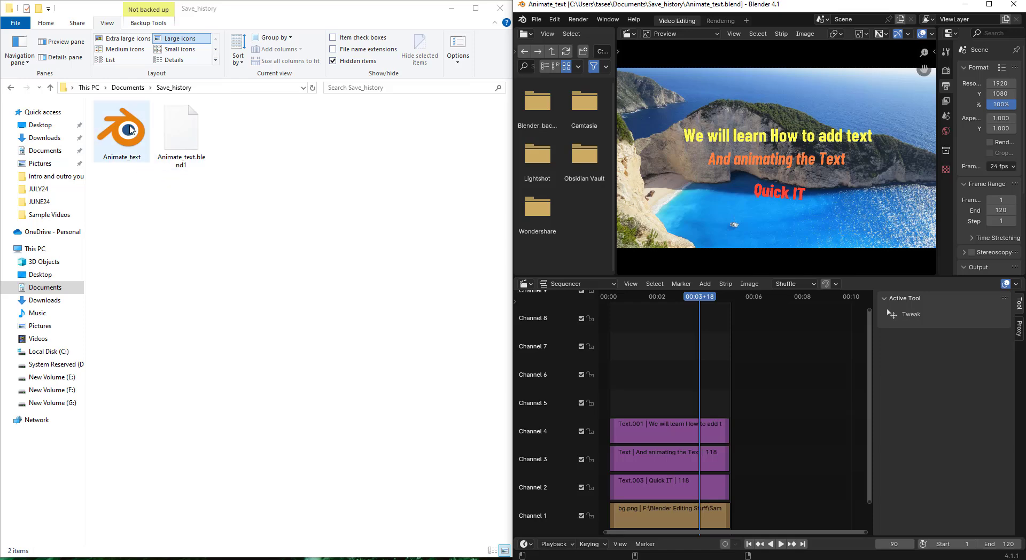
pyautogui.moveTo(256, 181); pyautogui.dragTo(96, 103)
pyautogui.moveTo(262, 221); pyautogui.dragTo(130, 99)
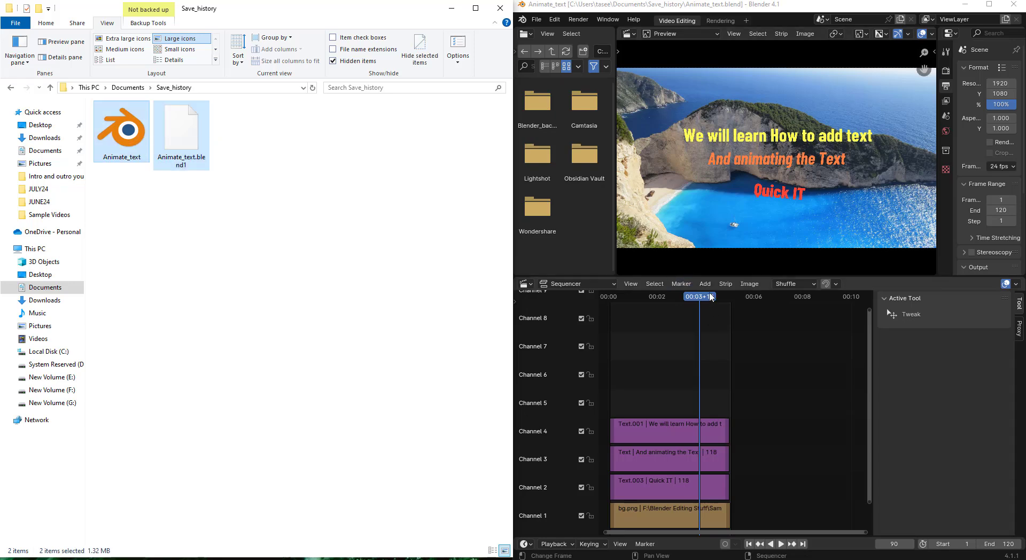
# Step: Move the playhead to 00:03+08 and open Blender's Save & Load preferences in a maximized window
pyautogui.click(690, 297)
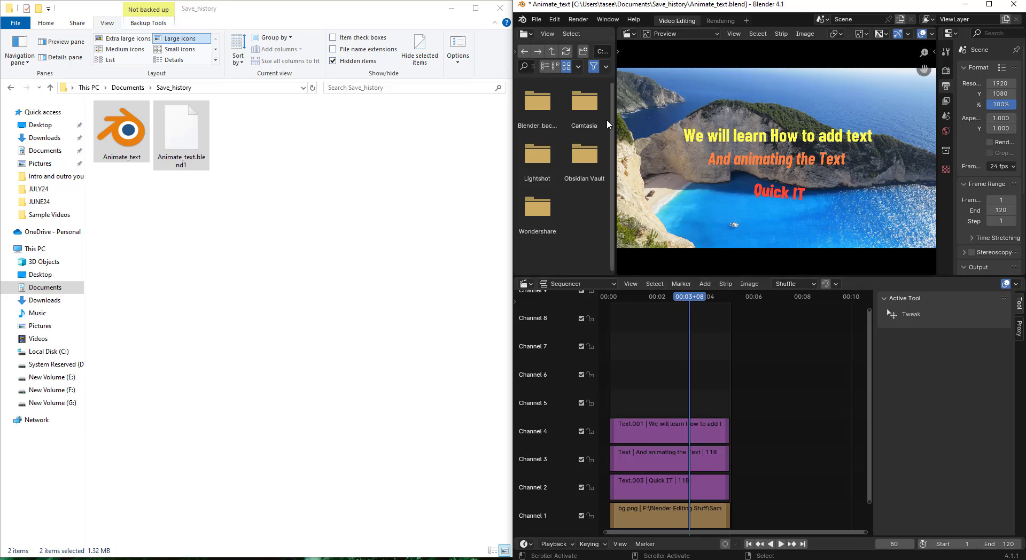
pyautogui.click(989, 5)
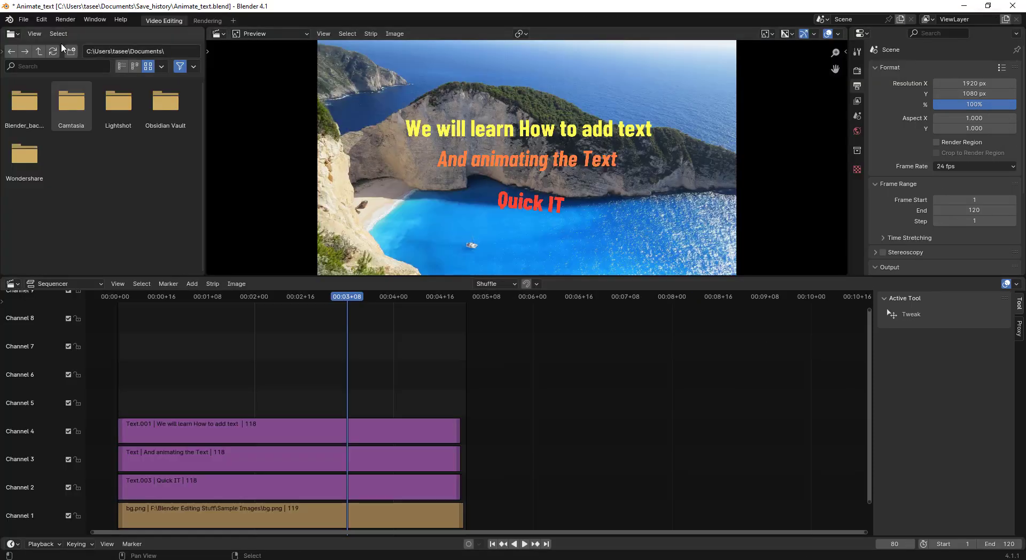
pyautogui.click(46, 21)
pyautogui.moveTo(65, 19)
pyautogui.click(75, 159)
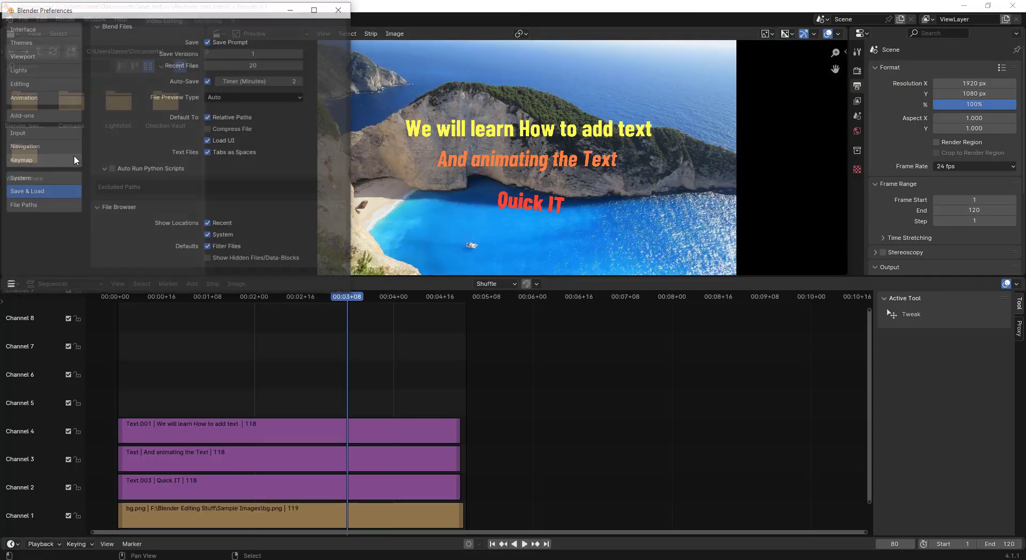
pyautogui.click(316, 9)
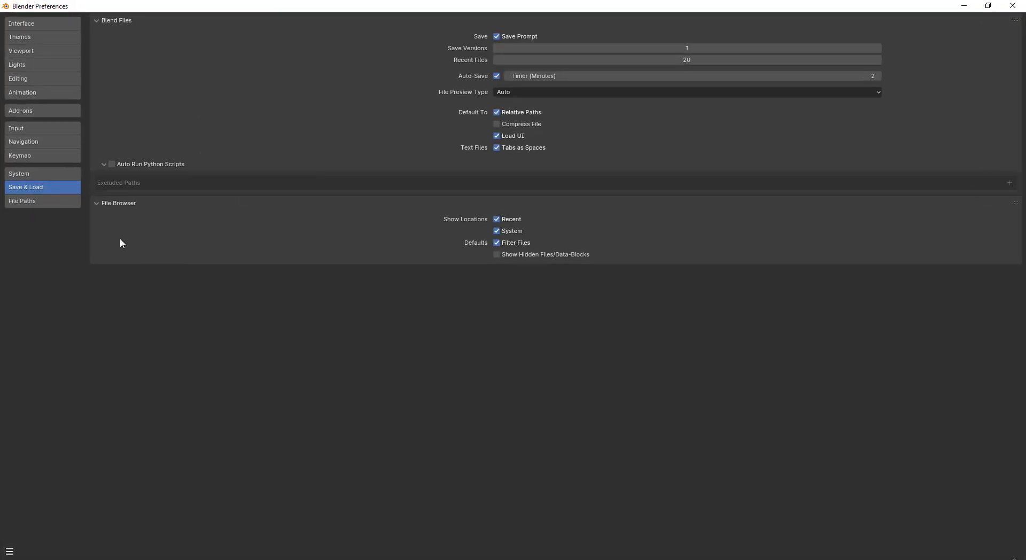
# Step: Set Save Versions to 3 for blend files and close the preferences
pyautogui.click(712, 49)
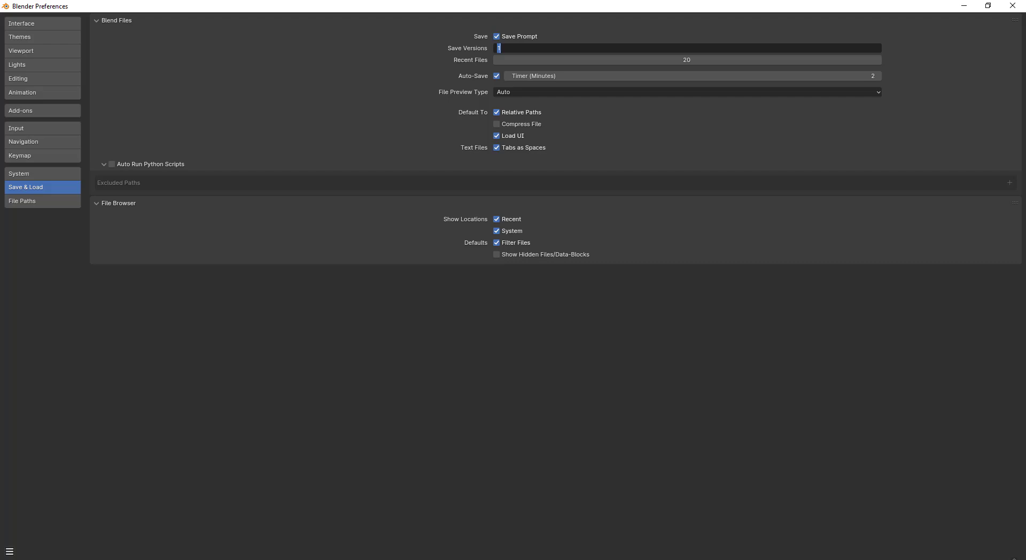
pyautogui.click(622, 139)
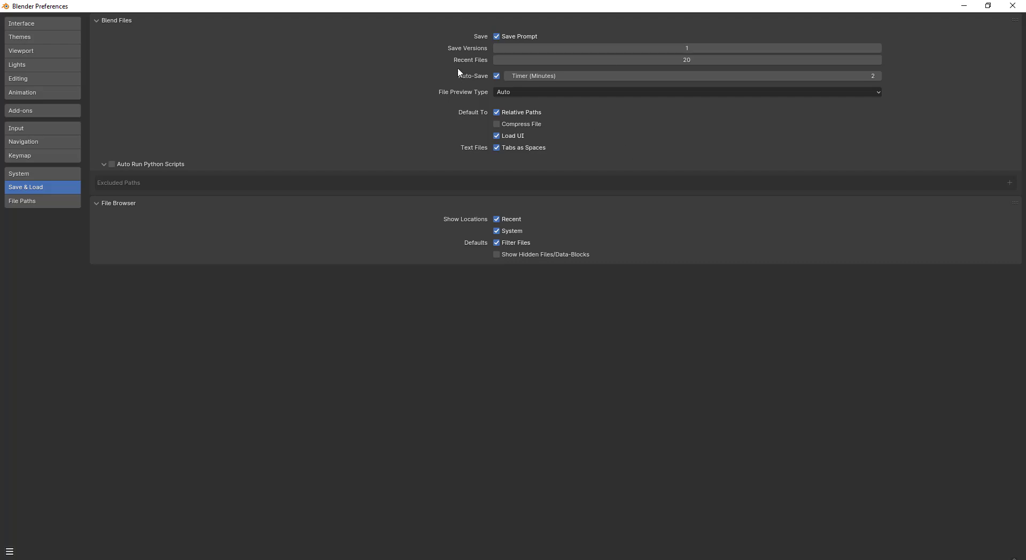
pyautogui.click(760, 50)
pyautogui.press('BackSpace')
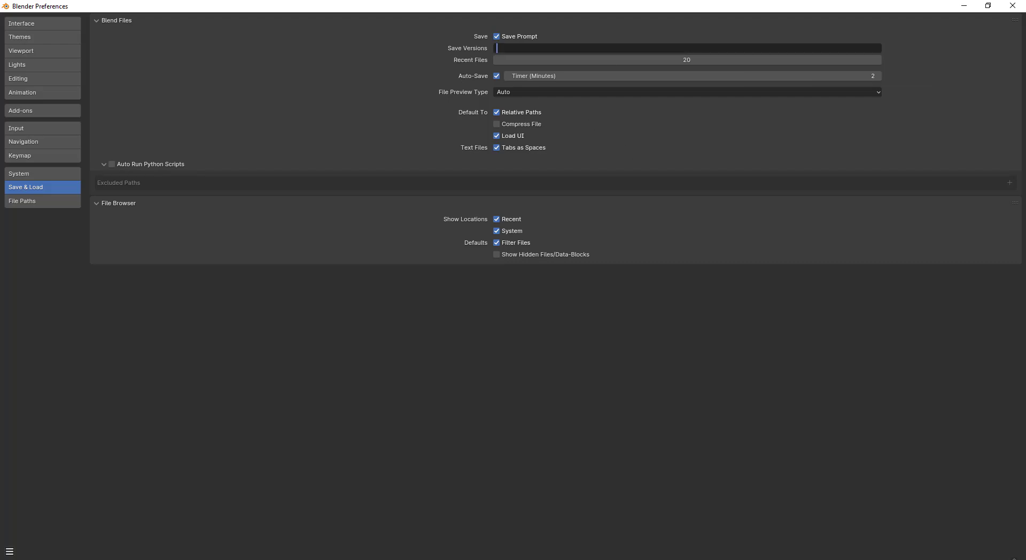
pyautogui.write('3')
pyautogui.press('Return')
pyautogui.click(1012, 5)
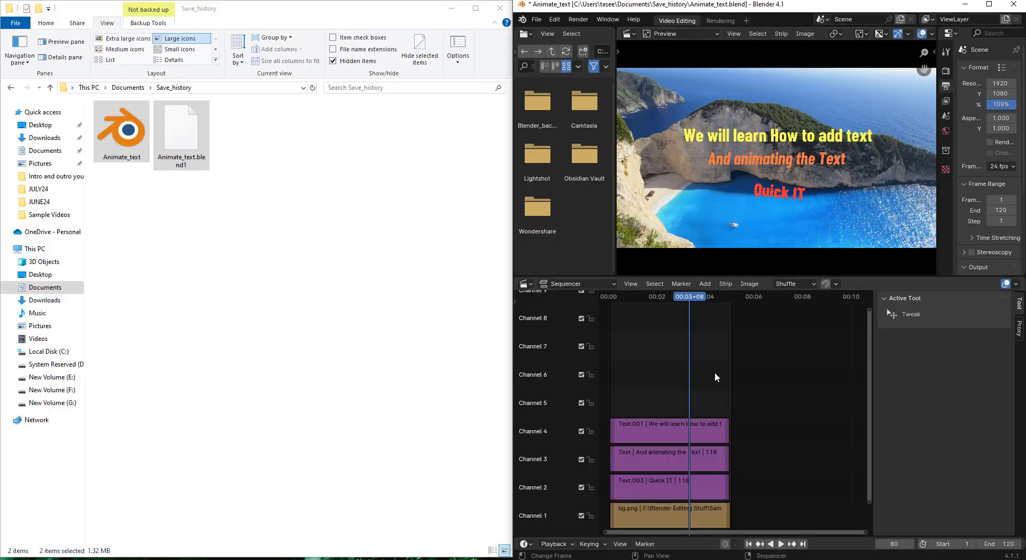
# Step: Set the scene's end frame to 121 and save the project
pyautogui.click(1001, 210)
pyautogui.write('121')
pyautogui.press('Return')
pyautogui.hotkey('ctrl', 's')
pyautogui.click(277, 320)
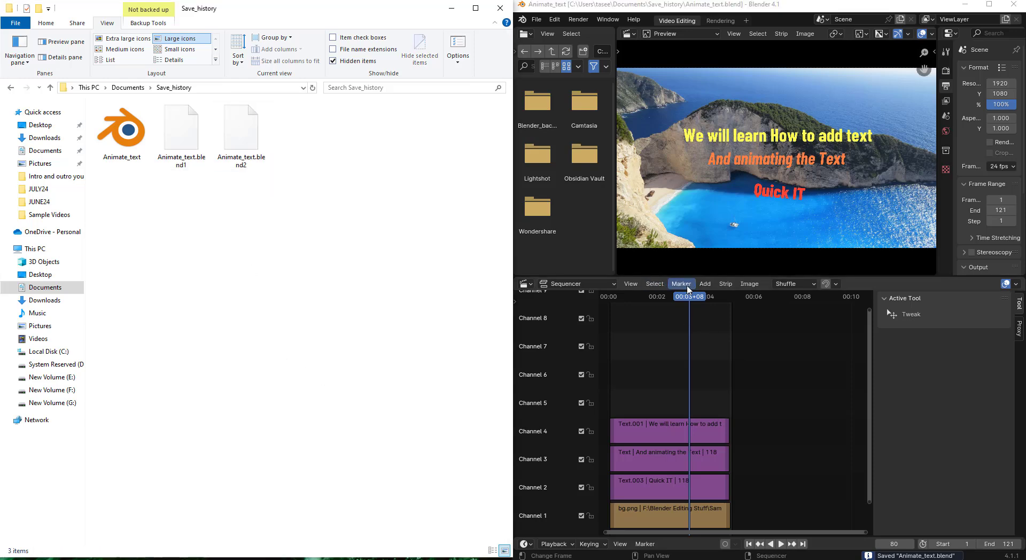
# Step: Move the playhead to 00:02+17, save the project and select the three numbered backup files in the Save_history folder
pyautogui.moveTo(685, 299); pyautogui.dragTo(674, 301)
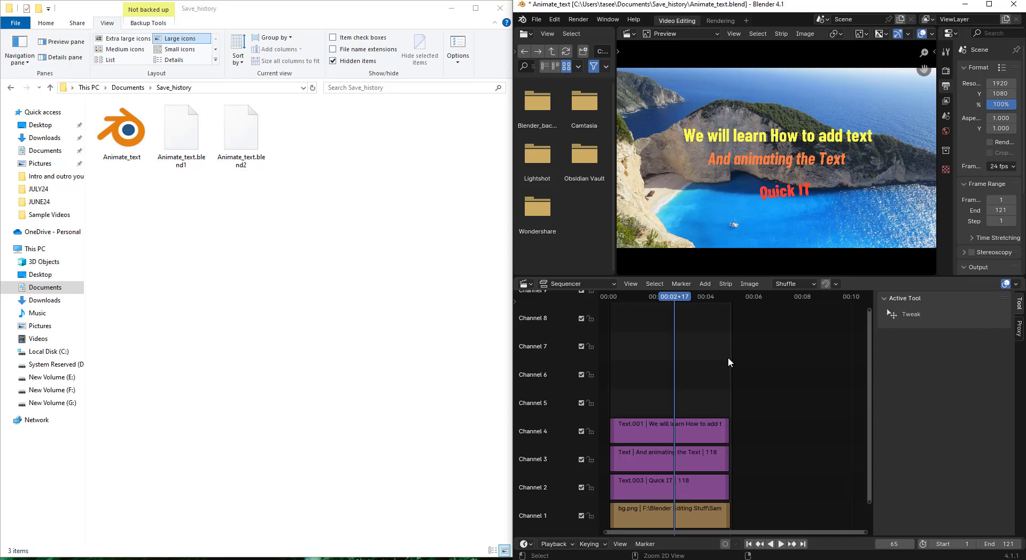
pyautogui.hotkey('ctrl', 's')
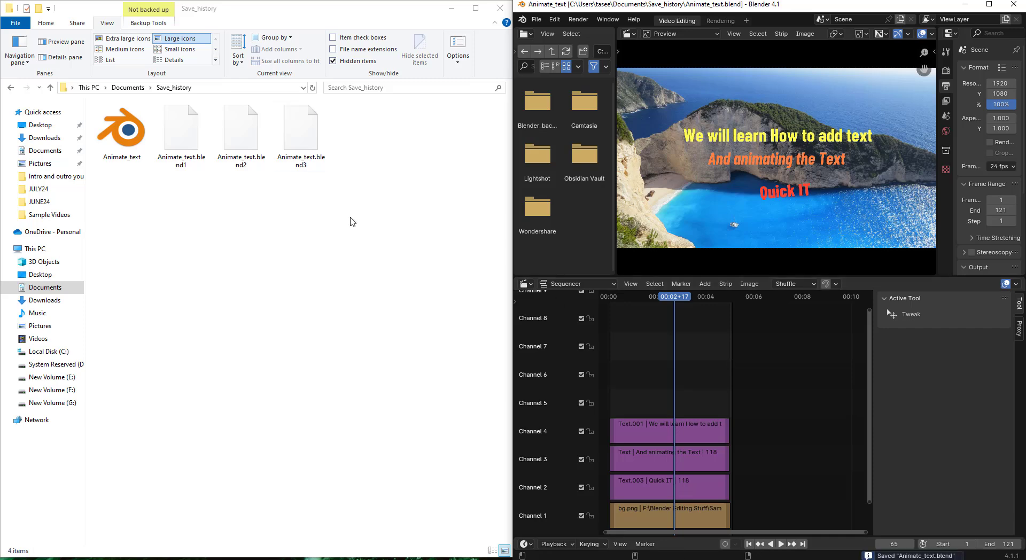
pyautogui.moveTo(344, 211); pyautogui.dragTo(160, 103)
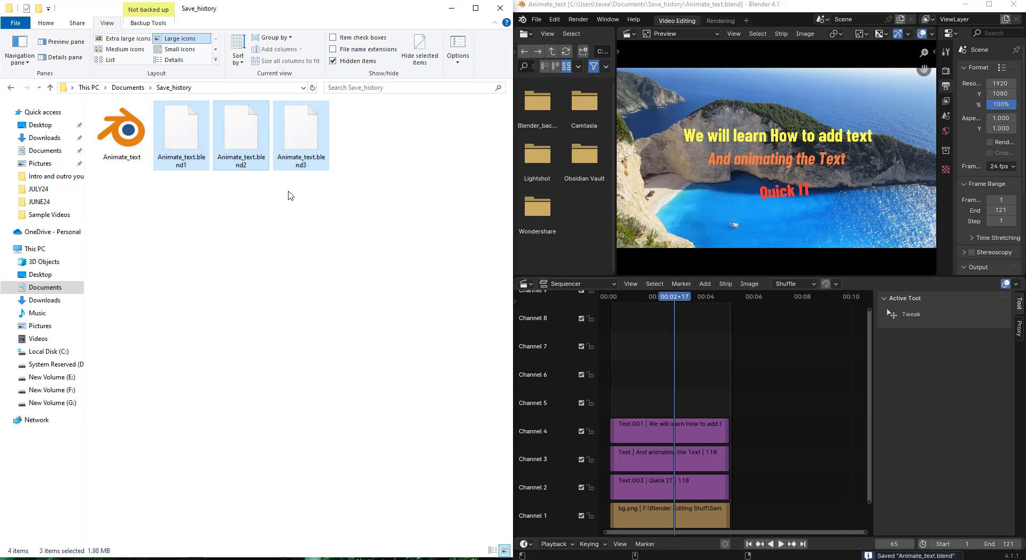
pyautogui.moveTo(345, 191); pyautogui.dragTo(185, 144)
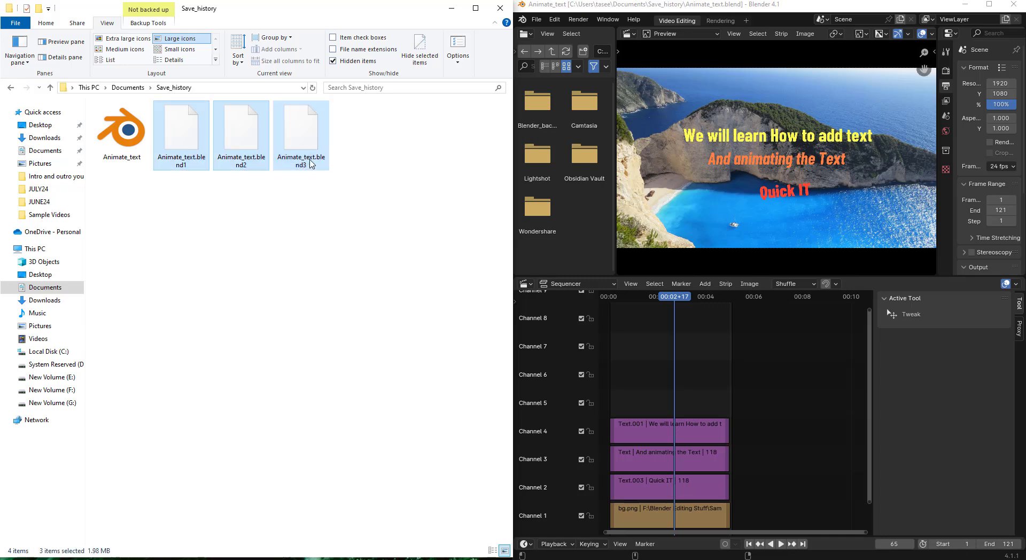
# Step: Move the playhead to 00:02+23 and review the project file and its three numbered backups in the Save_history folder
pyautogui.moveTo(672, 296)
pyautogui.mouseDown()
pyautogui.moveTo(653, 295)
pyautogui.moveTo(687, 297)
pyautogui.moveTo(673, 298)
pyautogui.mouseUp()
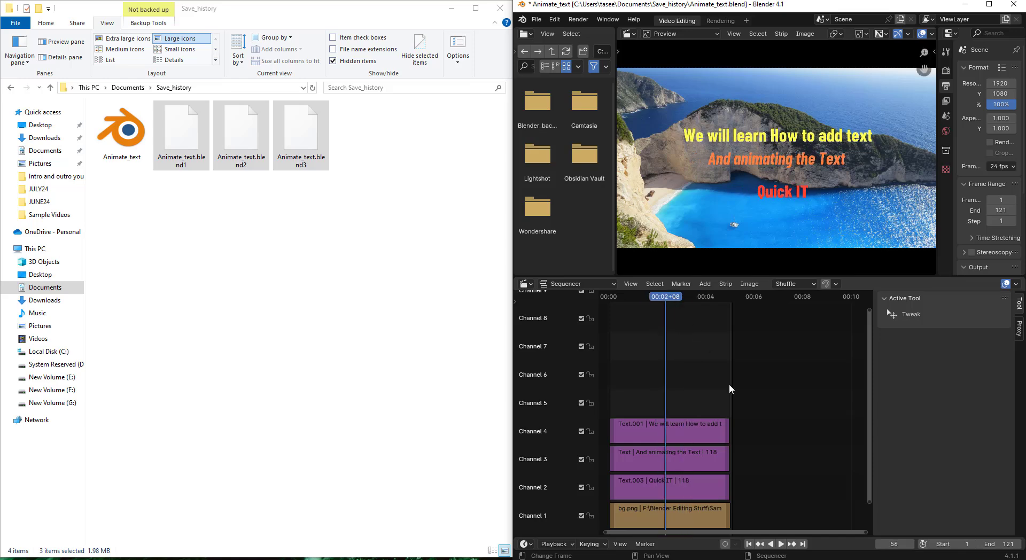
pyautogui.click(680, 297)
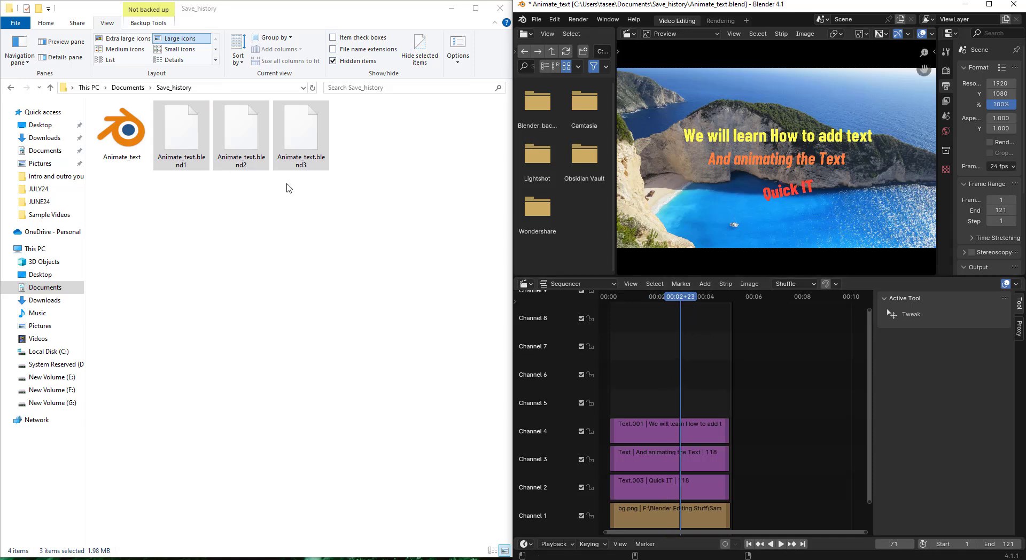
pyautogui.moveTo(366, 202); pyautogui.dragTo(187, 136)
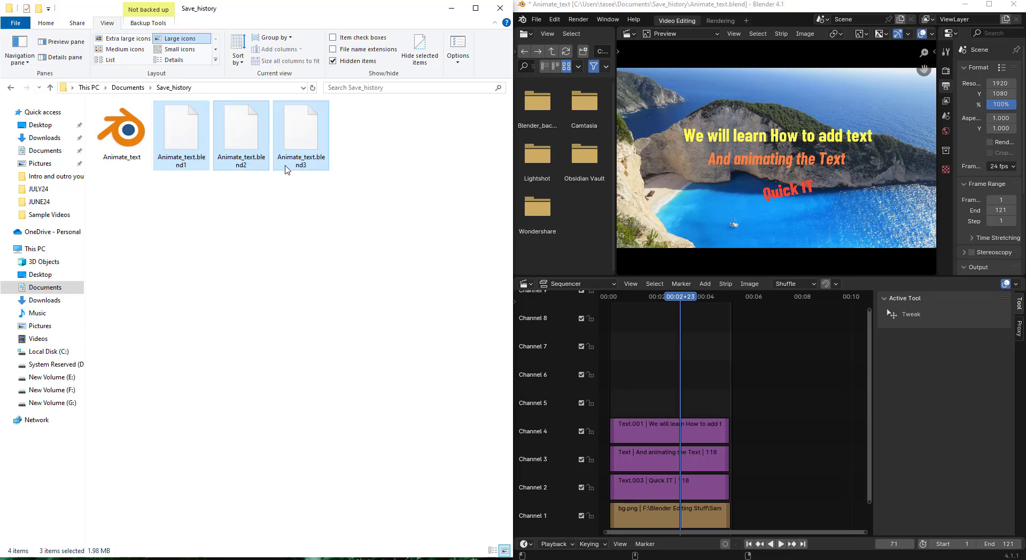
pyautogui.click(344, 248)
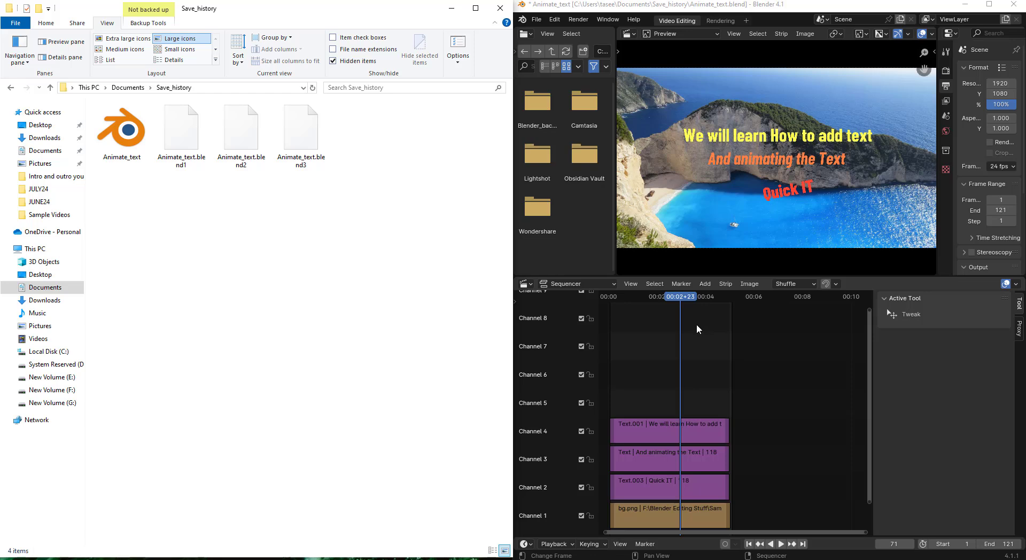
pyautogui.moveTo(355, 208); pyautogui.dragTo(155, 102)
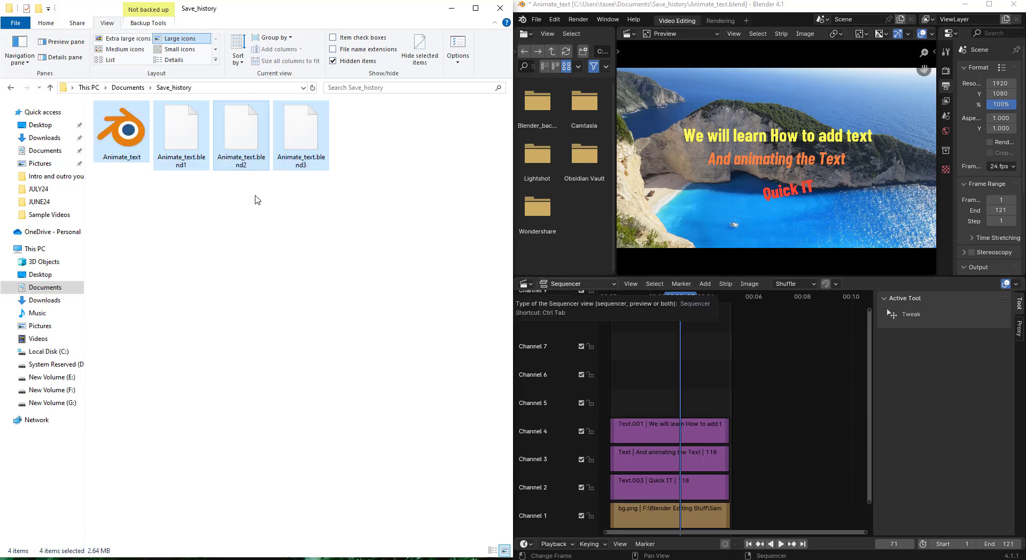
pyautogui.click(268, 212)
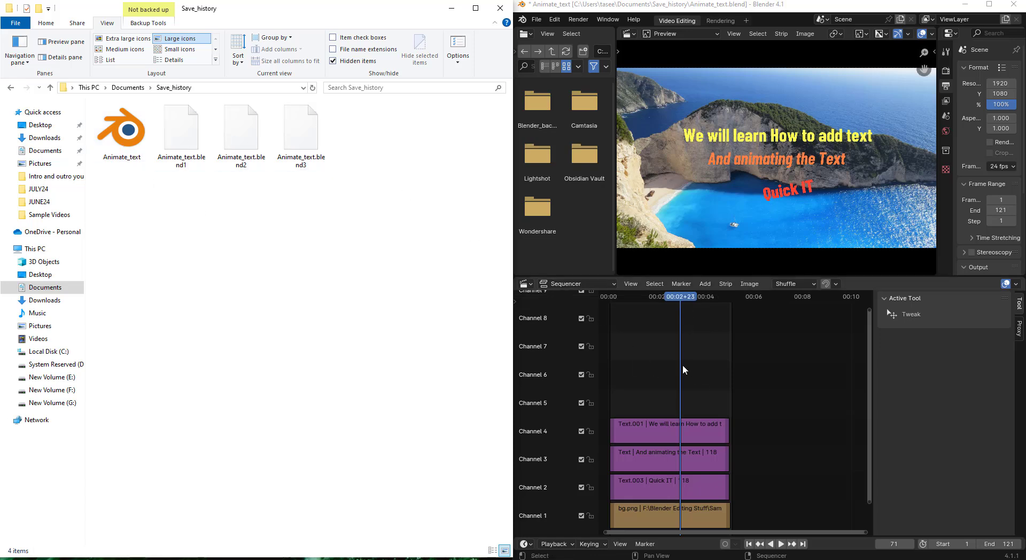
# Step: Delete the "We will learn How to add text" strip from channel 4 and save the project
pyautogui.click(704, 440)
pyautogui.press('Delete')
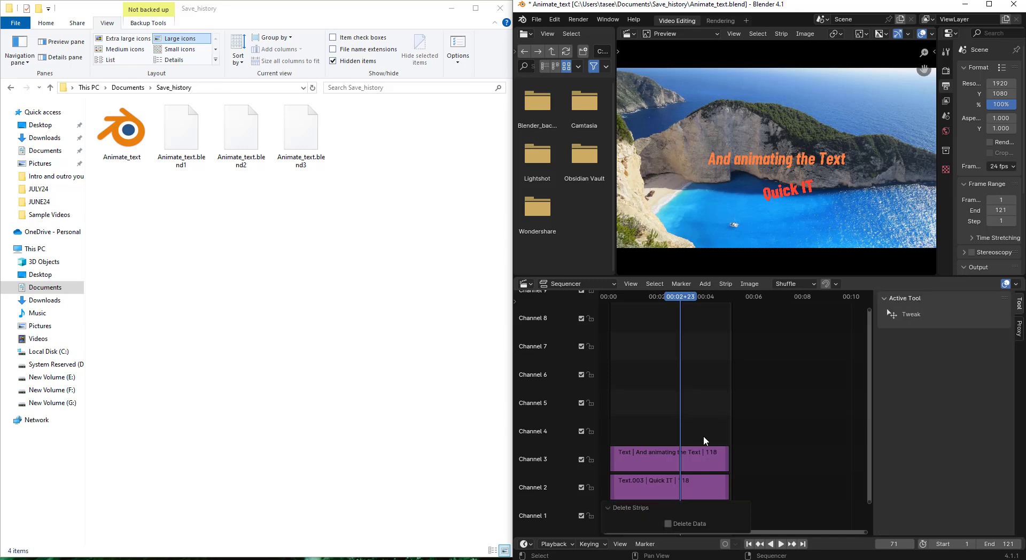
# Step: Examine the Animate_text project file and its numbered backups in the Save_history folder
pyautogui.moveTo(396, 226); pyautogui.dragTo(114, 99)
pyautogui.moveTo(349, 176); pyautogui.dragTo(121, 133)
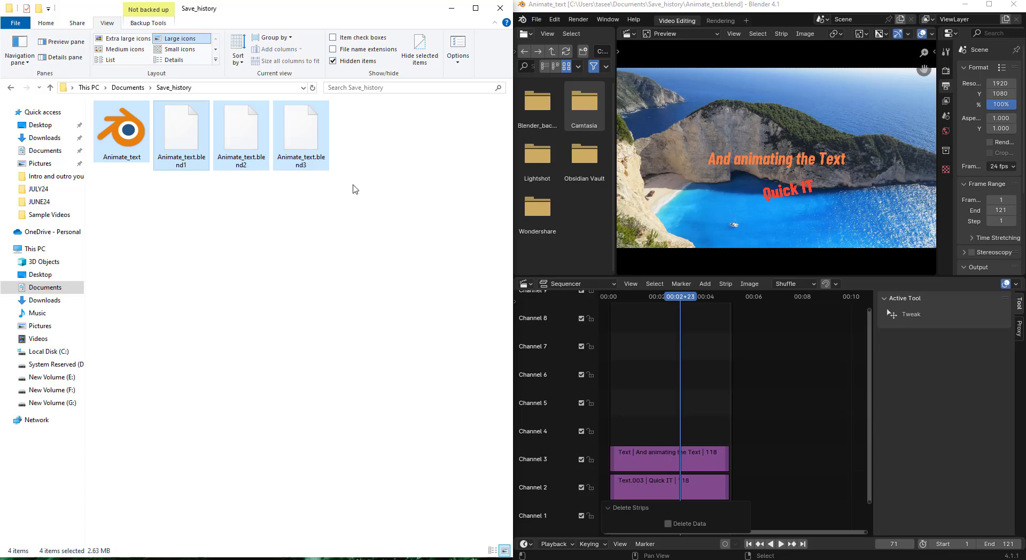
pyautogui.moveTo(343, 219); pyautogui.dragTo(128, 99)
pyautogui.rightClick(188, 153)
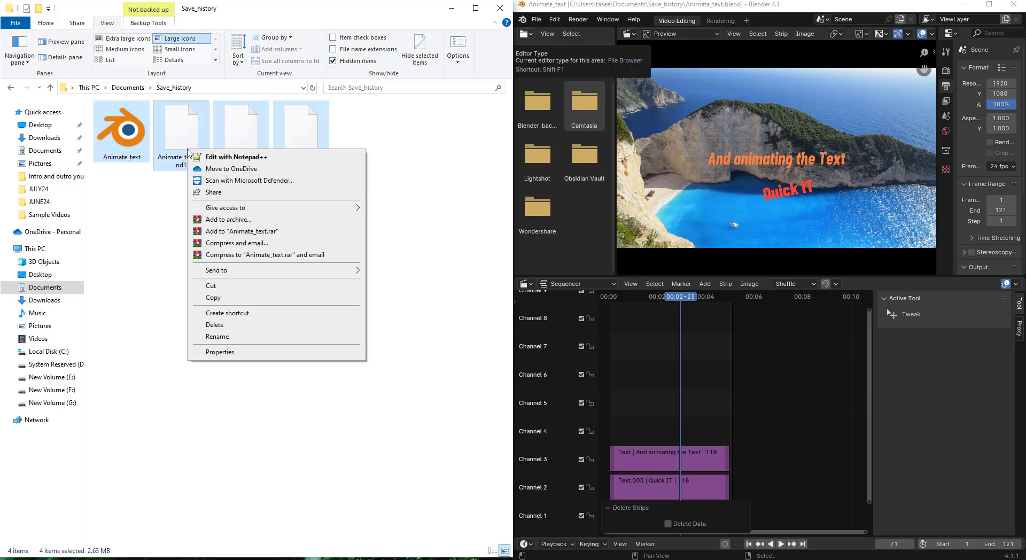
pyautogui.click(536, 21)
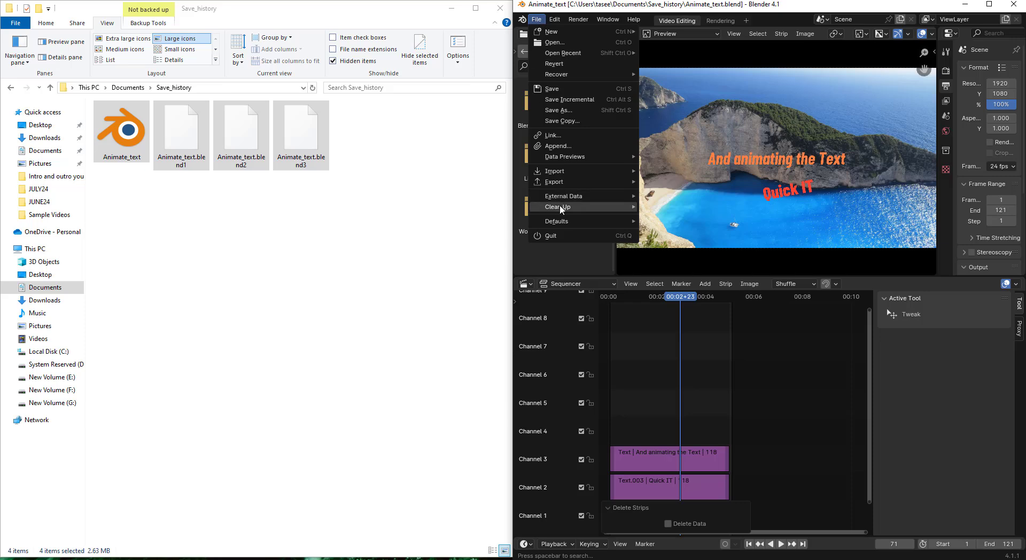
pyautogui.moveTo(554, 20)
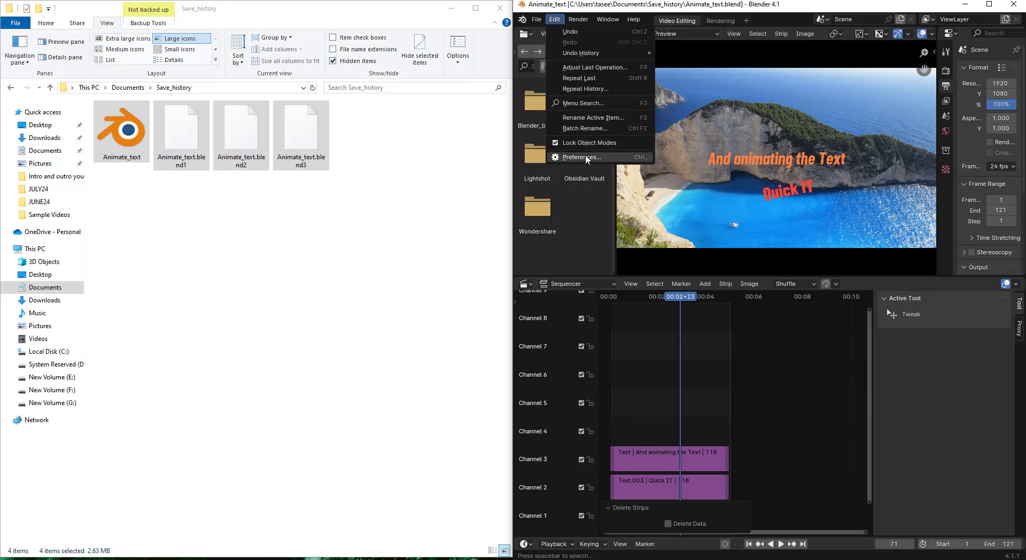
pyautogui.click(198, 218)
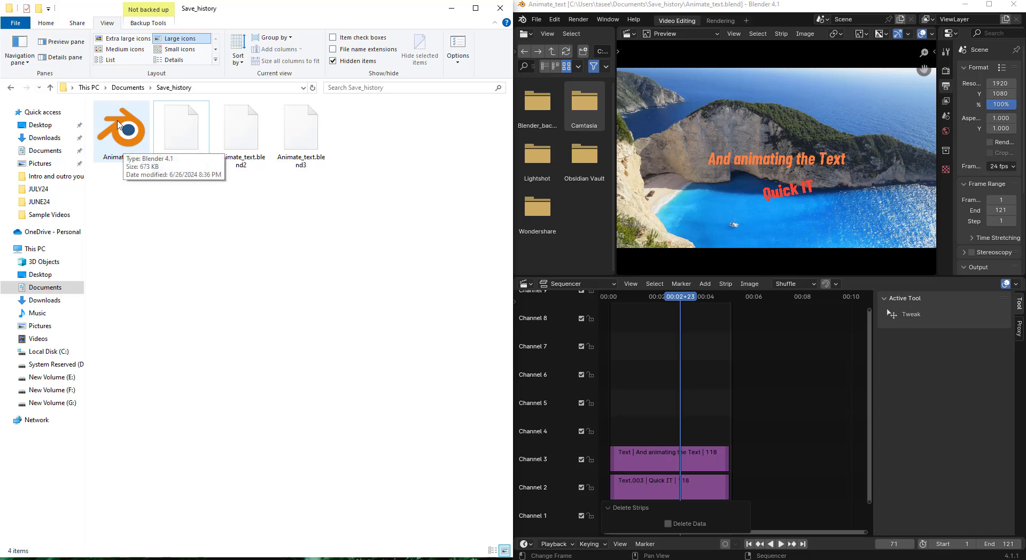
# Step: Set Save Versions to 0 in Blender's Save & Load preferences and close the preferences
pyautogui.click(536, 19)
pyautogui.moveTo(568, 216)
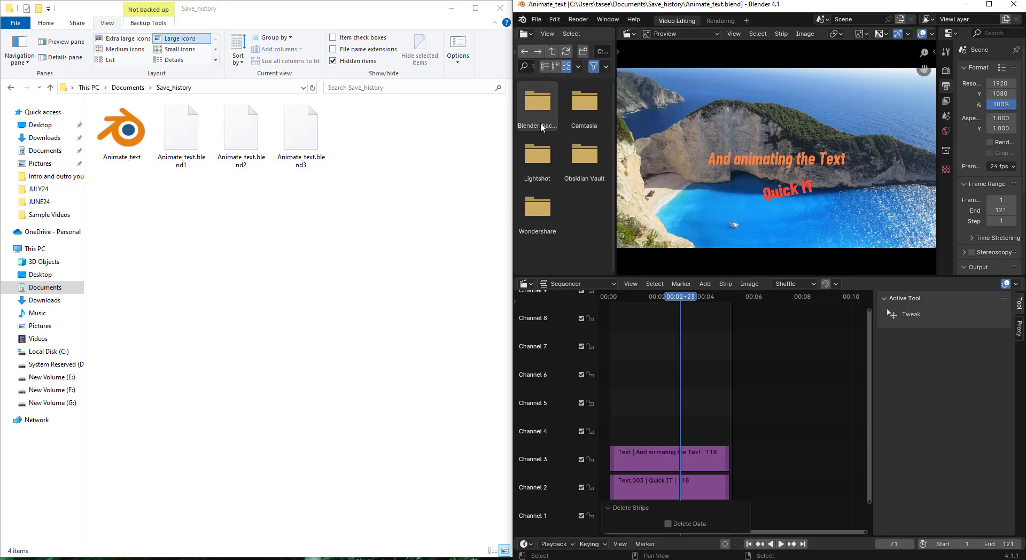
pyautogui.click(554, 19)
pyautogui.click(577, 156)
pyautogui.doubleClick(663, 53)
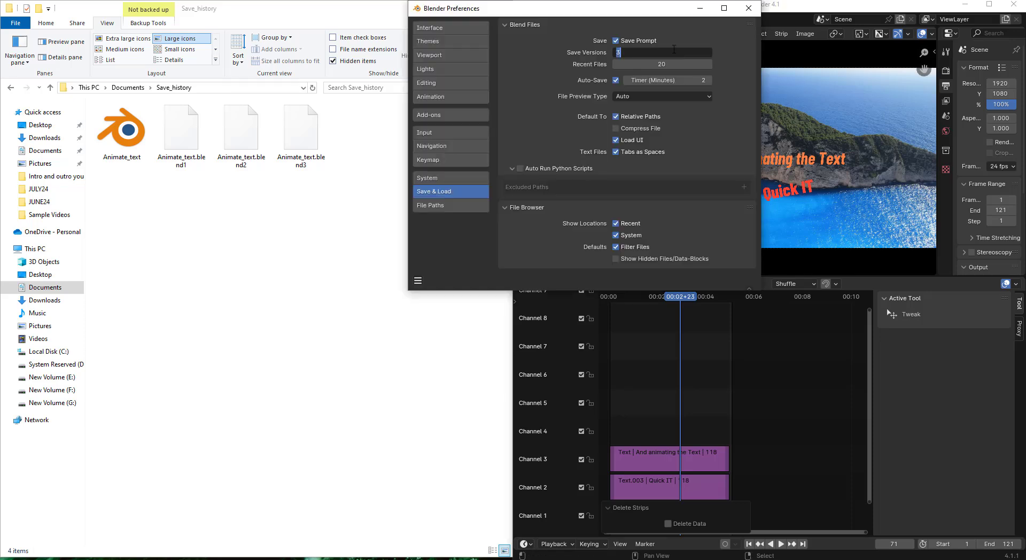
pyautogui.press('Return')
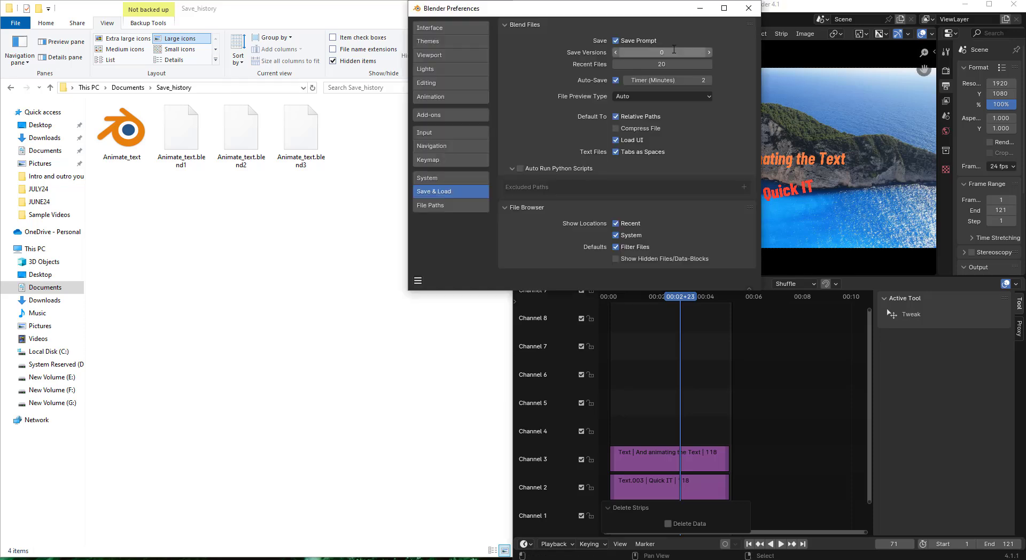
pyautogui.click(748, 8)
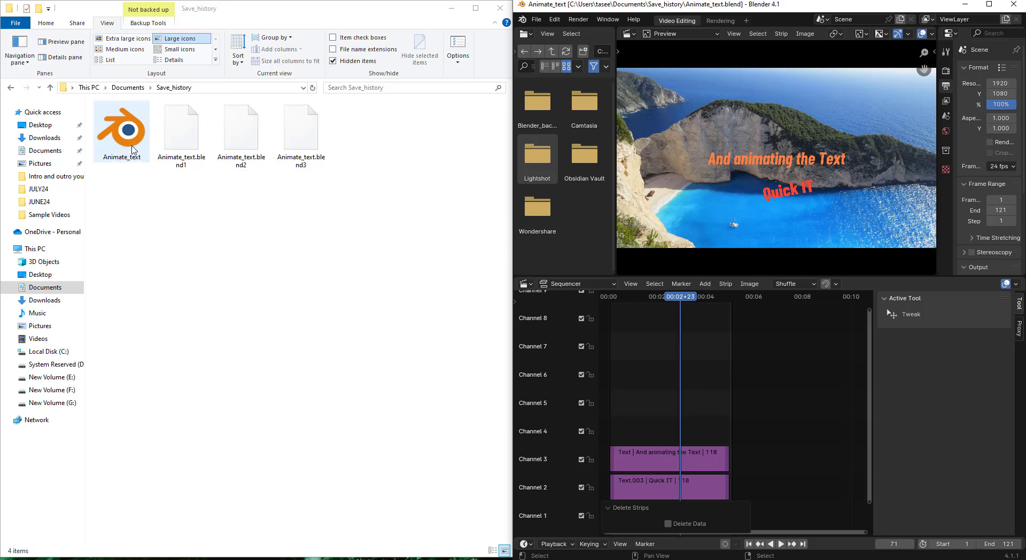
# Step: Save the project and delete the three numbered backup files from the Save_history folder
pyautogui.hotkey('ctrl', 's')
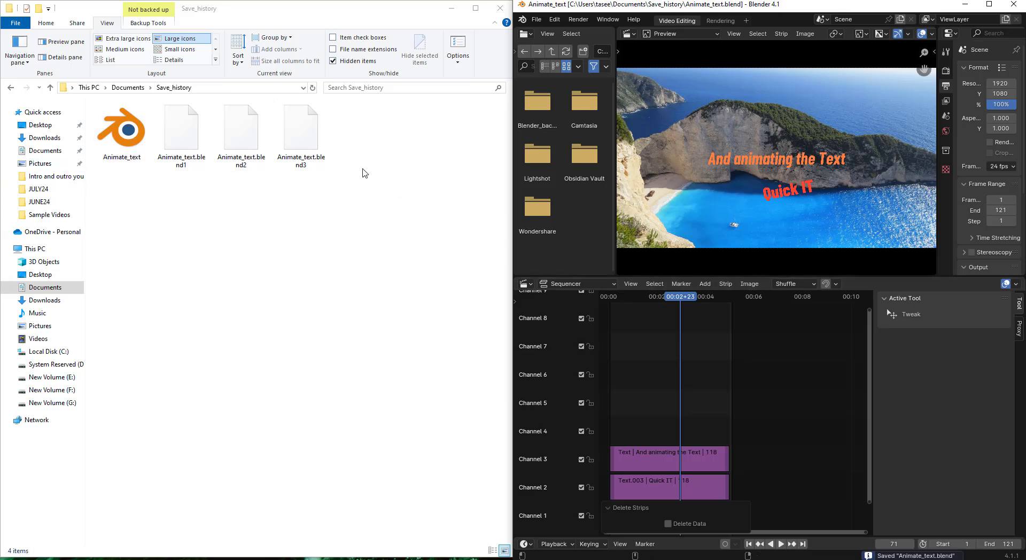
pyautogui.moveTo(364, 173); pyautogui.dragTo(154, 101)
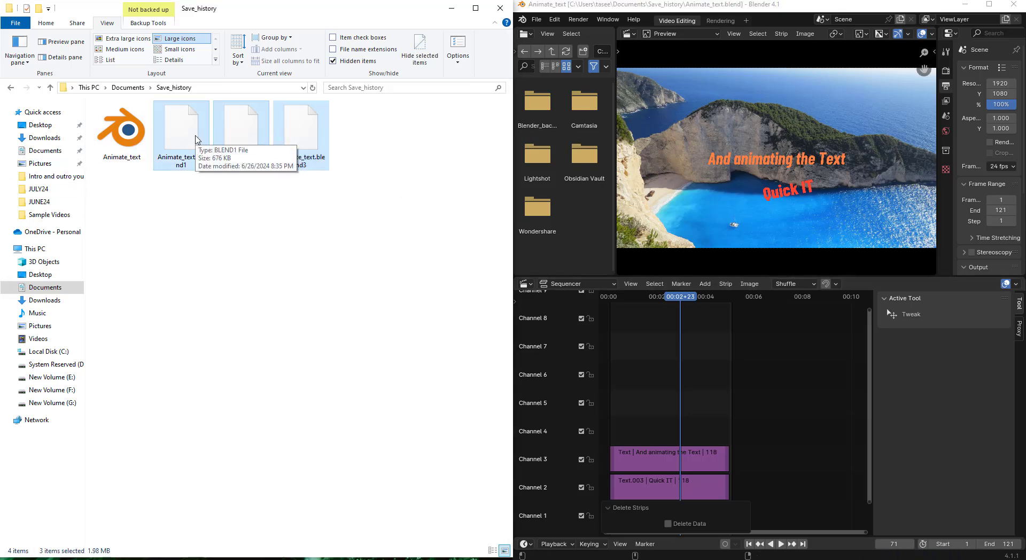
pyautogui.press('Delete')
# Step: Set the scene's end frame to 122, save the project and check the Animate_text file in the Save_history folder
pyautogui.hotkey('ctrl', 'z')
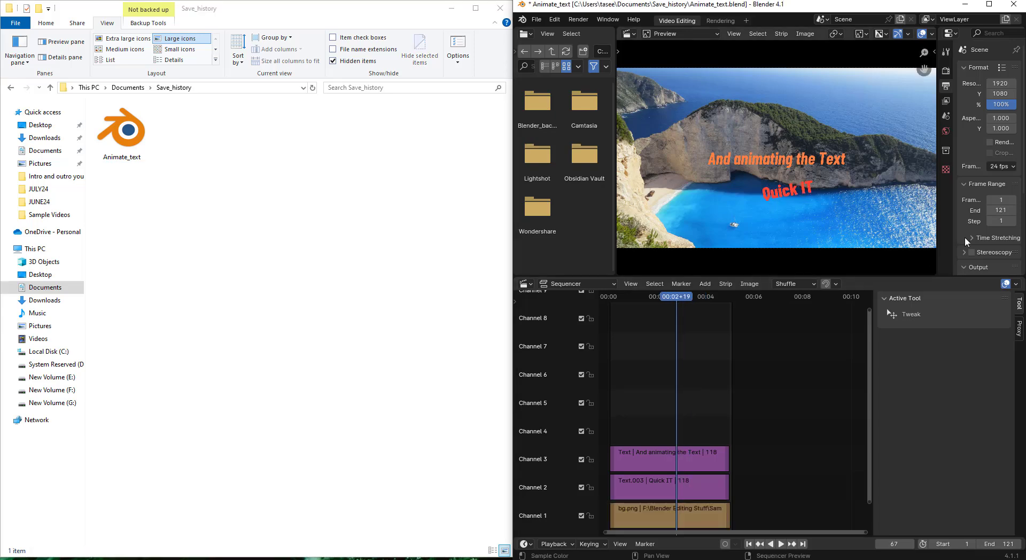
pyautogui.click(1001, 211)
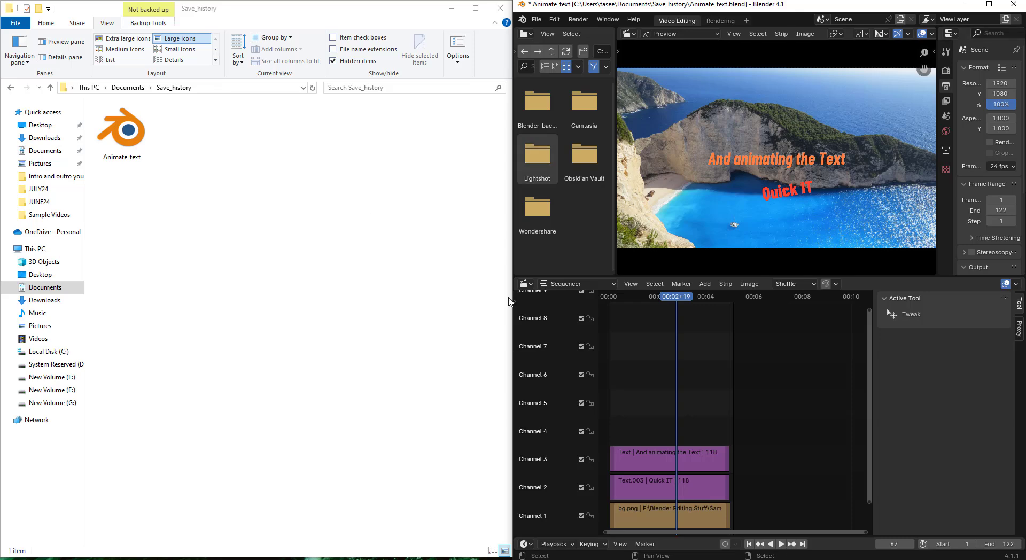
pyautogui.hotkey('ctrl', 's')
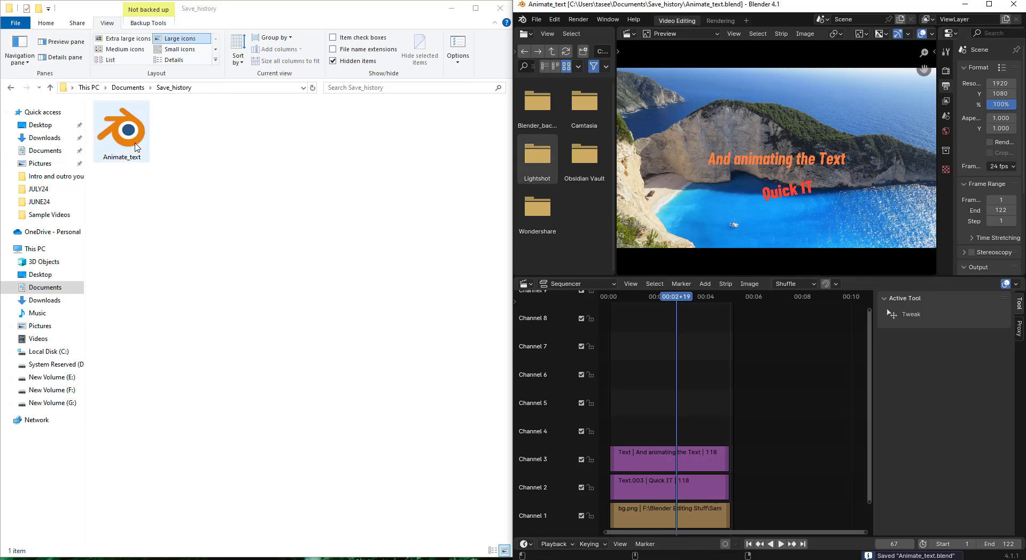
pyautogui.click(121, 131)
pyautogui.moveTo(182, 199); pyautogui.dragTo(122, 123)
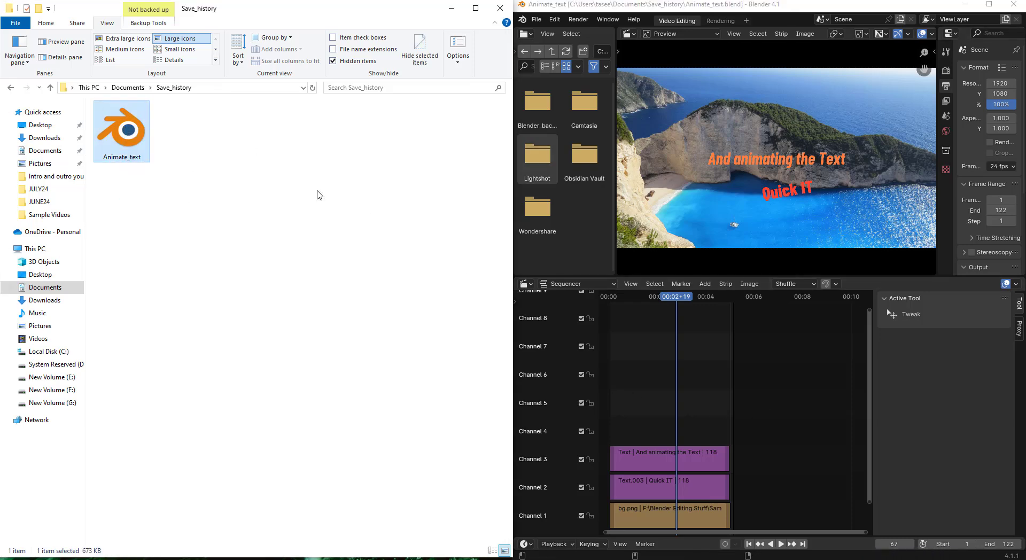
# Step: Move the playhead to 00:02+03, shift the "And animating the Text" strip up to channel 4 and save the project
pyautogui.click(661, 296)
pyautogui.moveTo(694, 463); pyautogui.dragTo(692, 434)
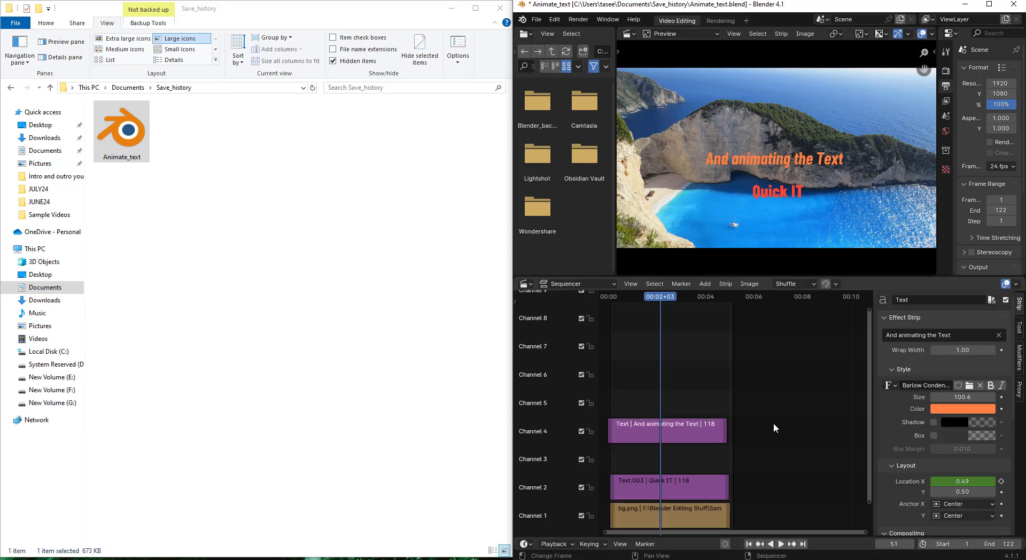
pyautogui.hotkey('ctrl', 's')
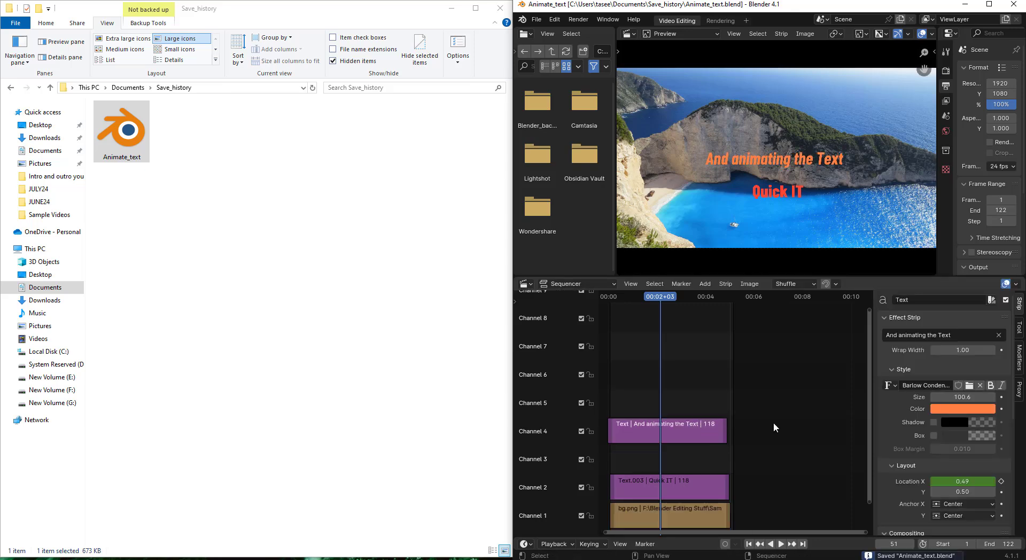
pyautogui.click(144, 182)
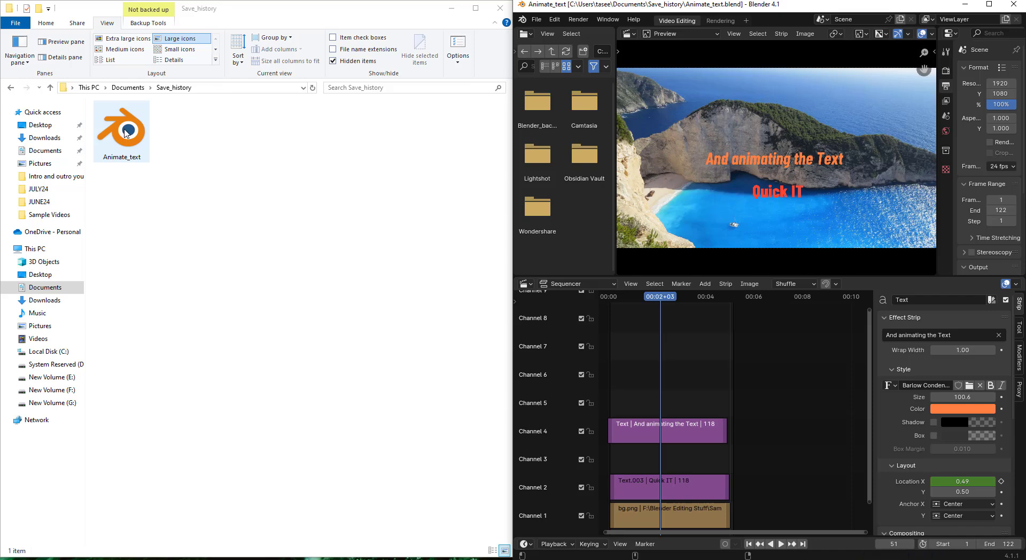
# Step: Maximize Blender and review the blend file options in the Save & Load preferences in a maximized window
pyautogui.click(989, 4)
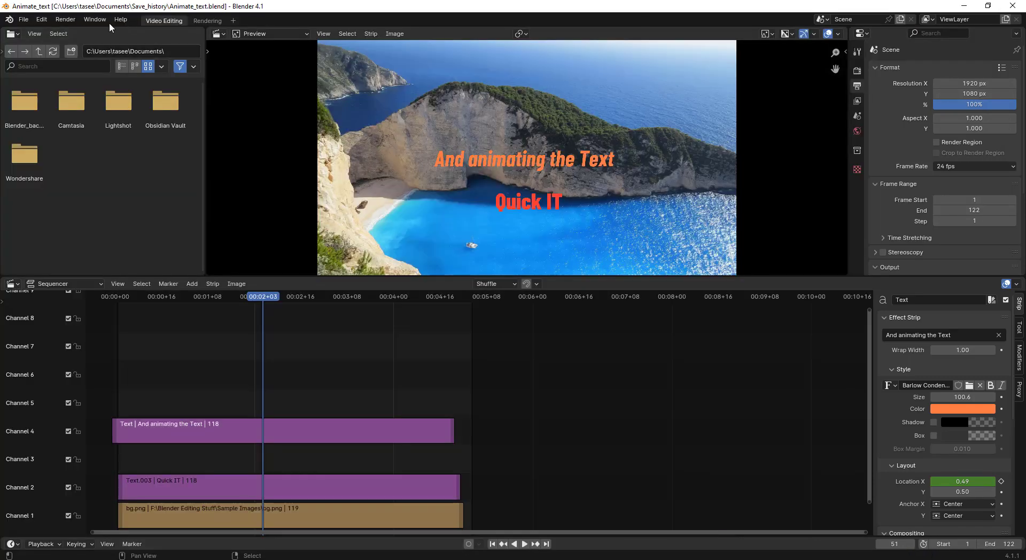
pyautogui.click(65, 19)
pyautogui.moveTo(42, 19)
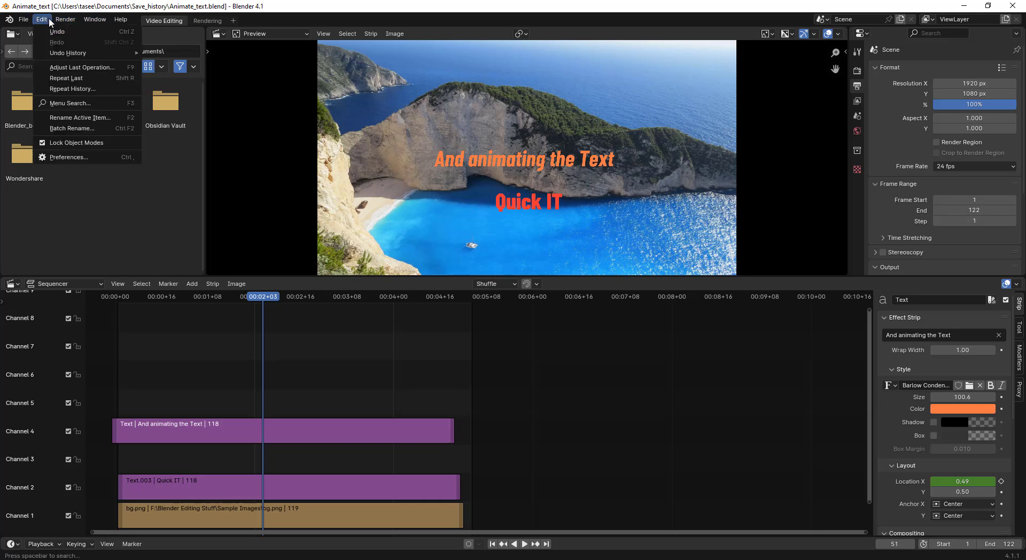
pyautogui.click(59, 160)
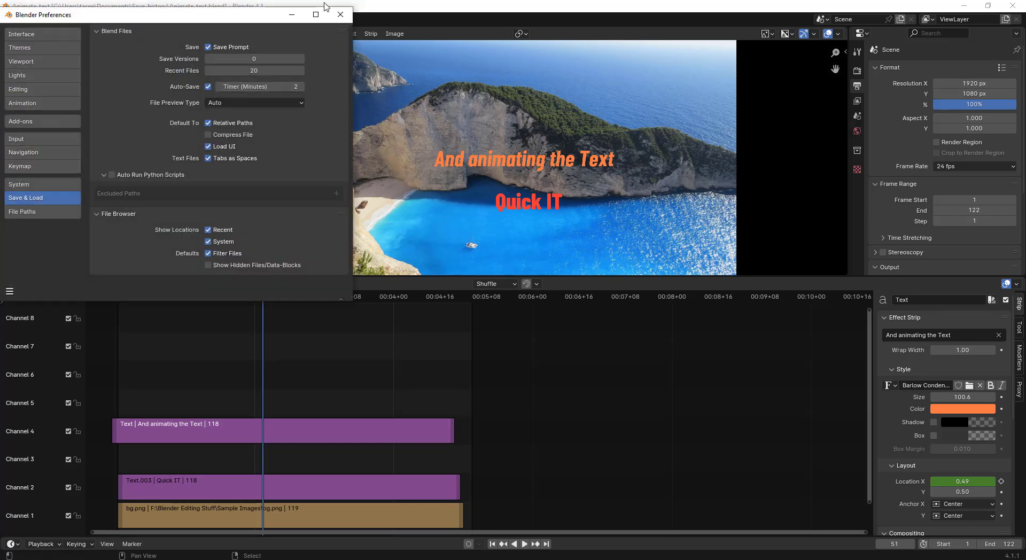
pyautogui.click(313, 17)
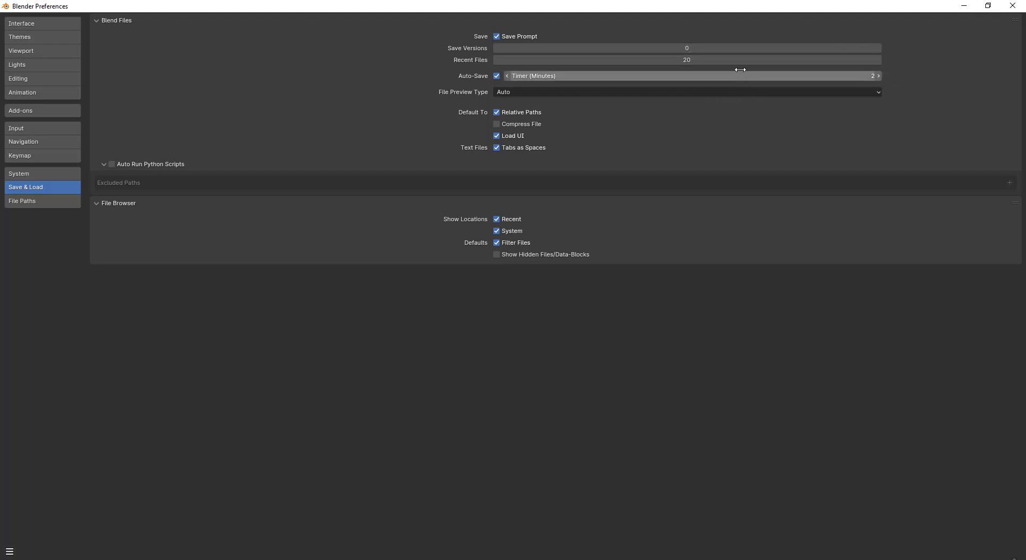
pyautogui.click(1013, 6)
# Step: Display the list of recently opened blend files
pyautogui.click(24, 21)
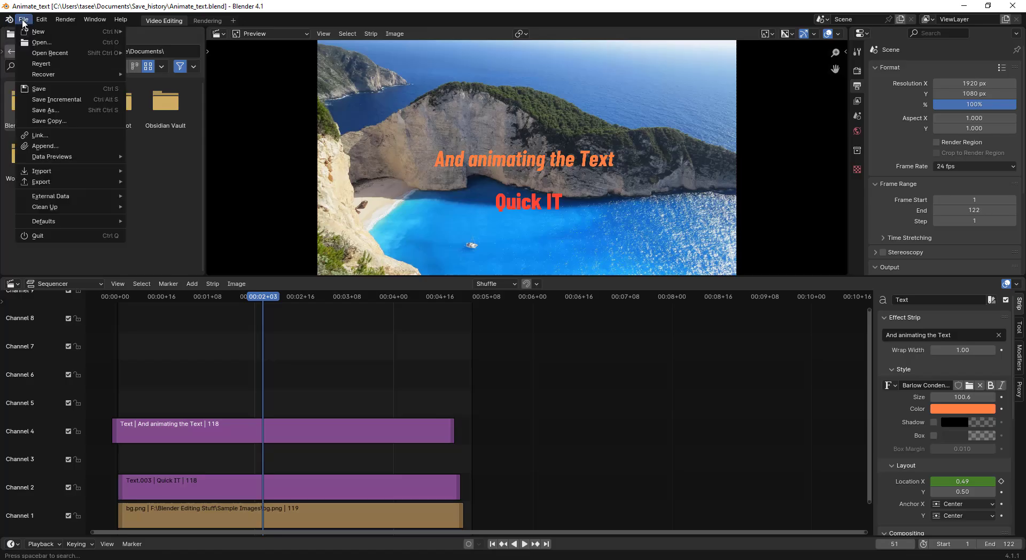
pyautogui.moveTo(30, 52)
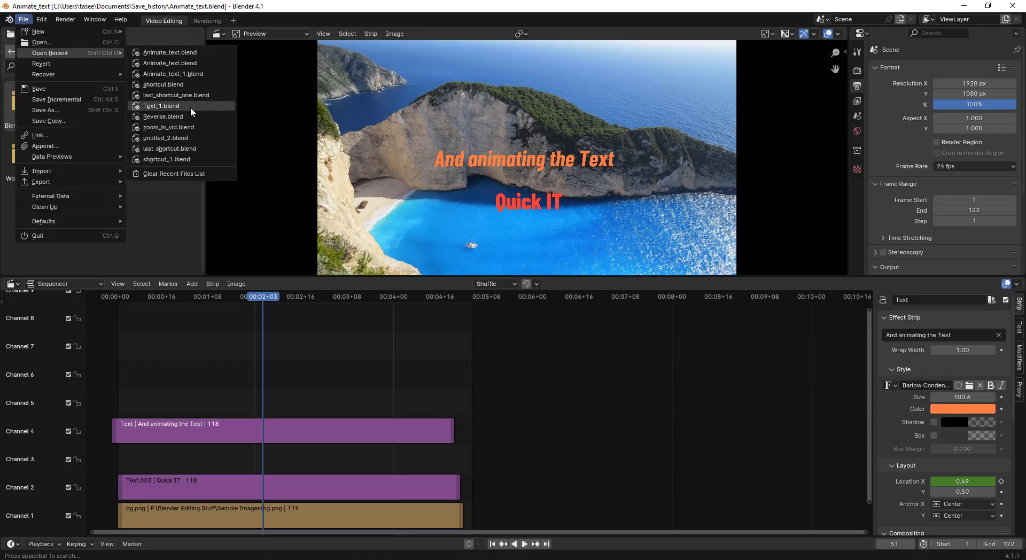